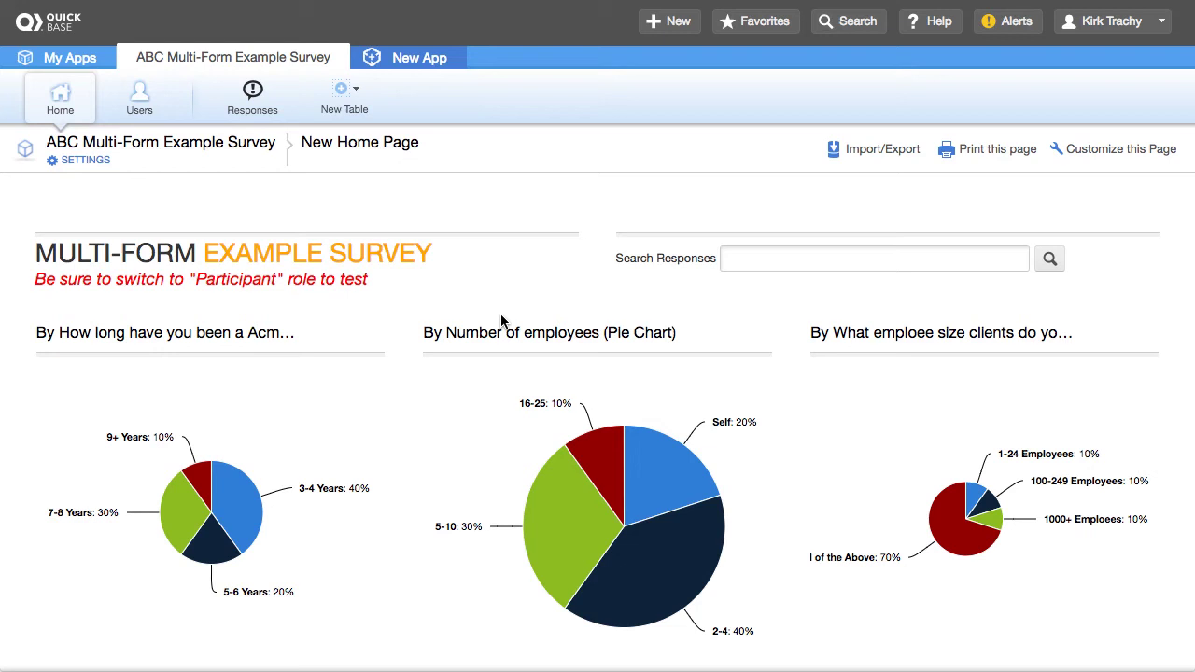
- Open the Responses home page listing the survey's 10 responses
{"action": "scroll", "coordinate": [437, 435], "scroll_direction": "down", "scroll_amount": 2}
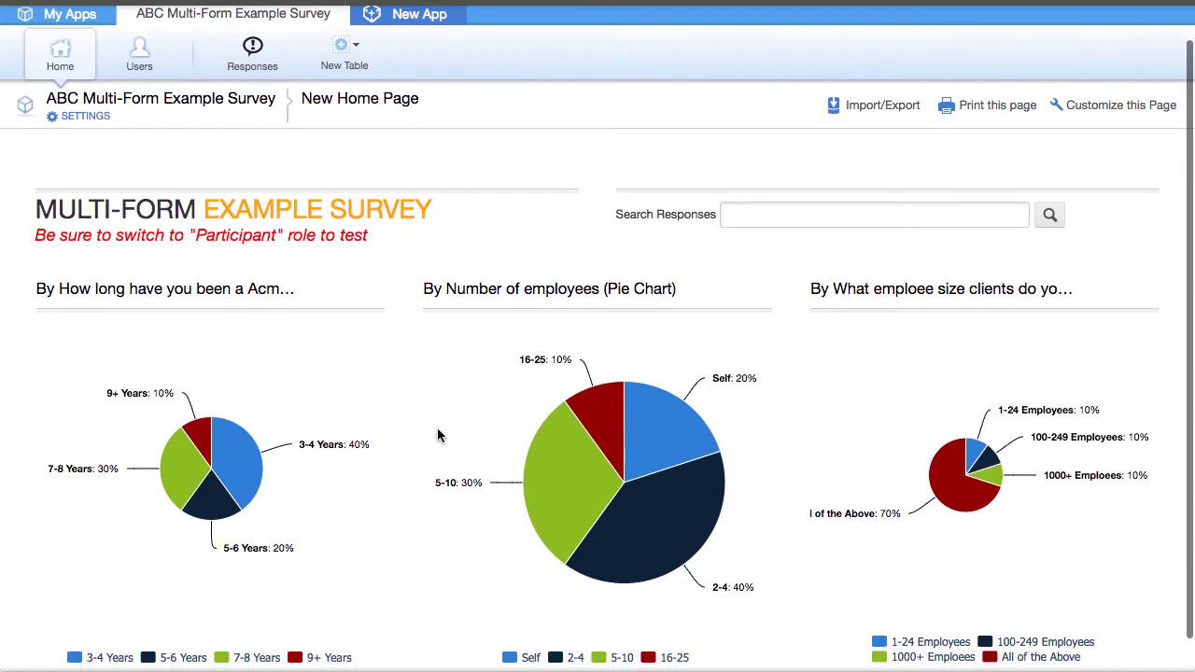
{"action": "scroll", "coordinate": [437, 435], "scroll_direction": "up", "scroll_amount": 2}
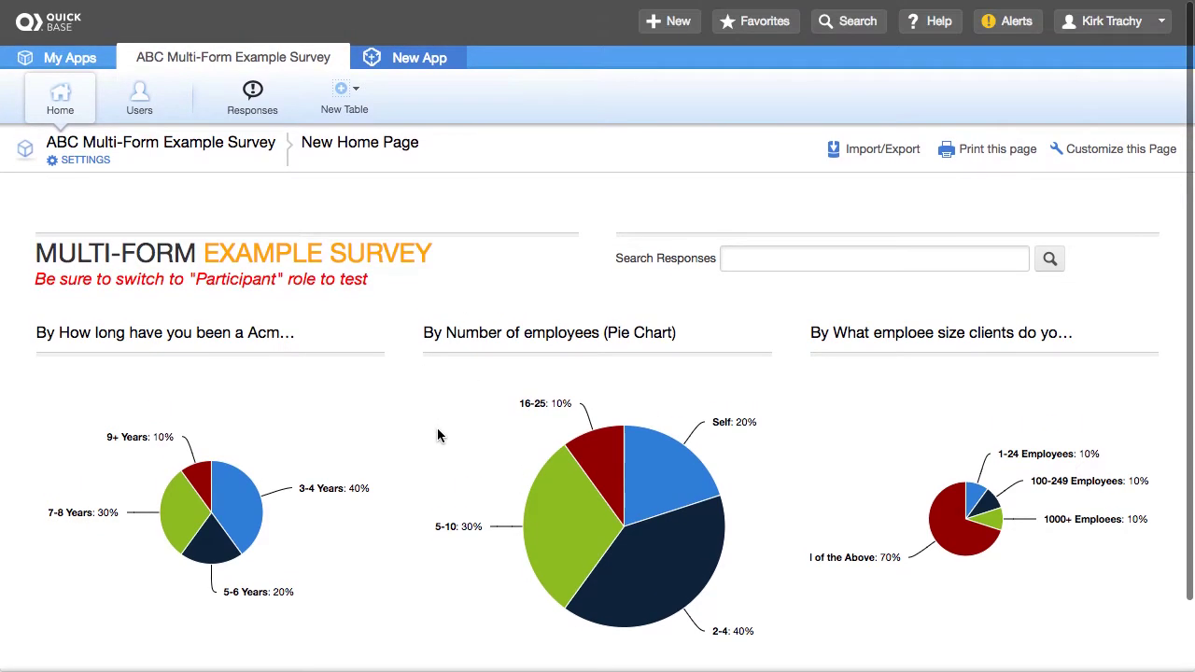
{"action": "left_click", "coordinate": [248, 110]}
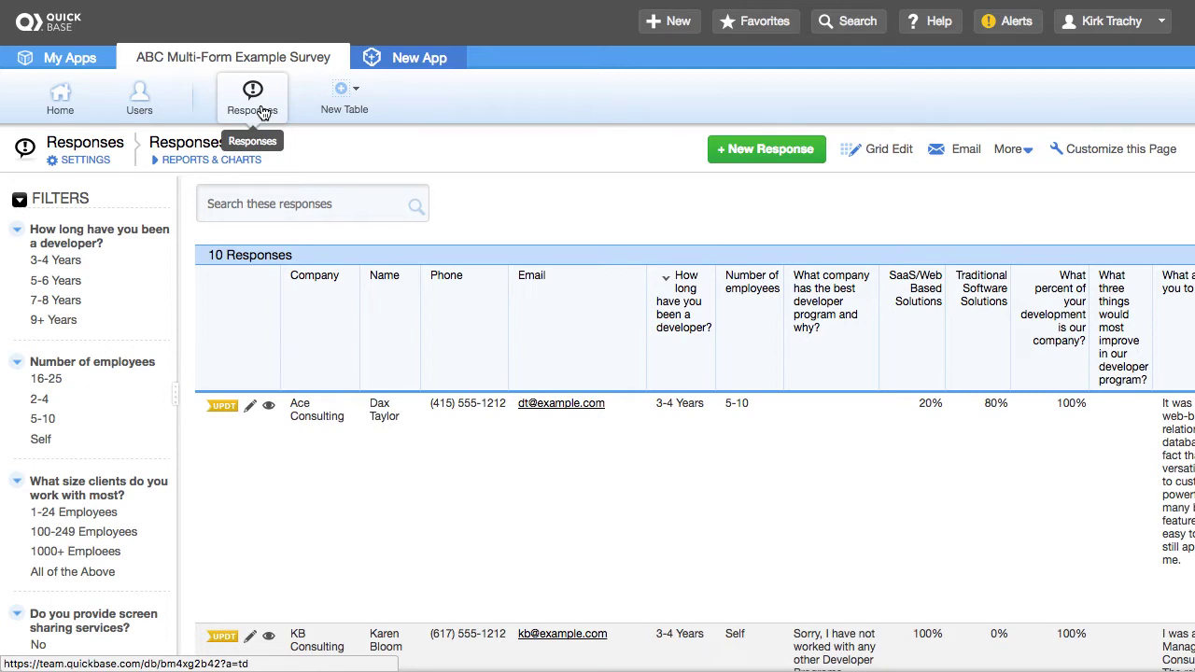
- Start a new response and preview its General Questions, Profile, Feedback and Suggestions sections, ending on Start
{"action": "left_click", "coordinate": [758, 152]}
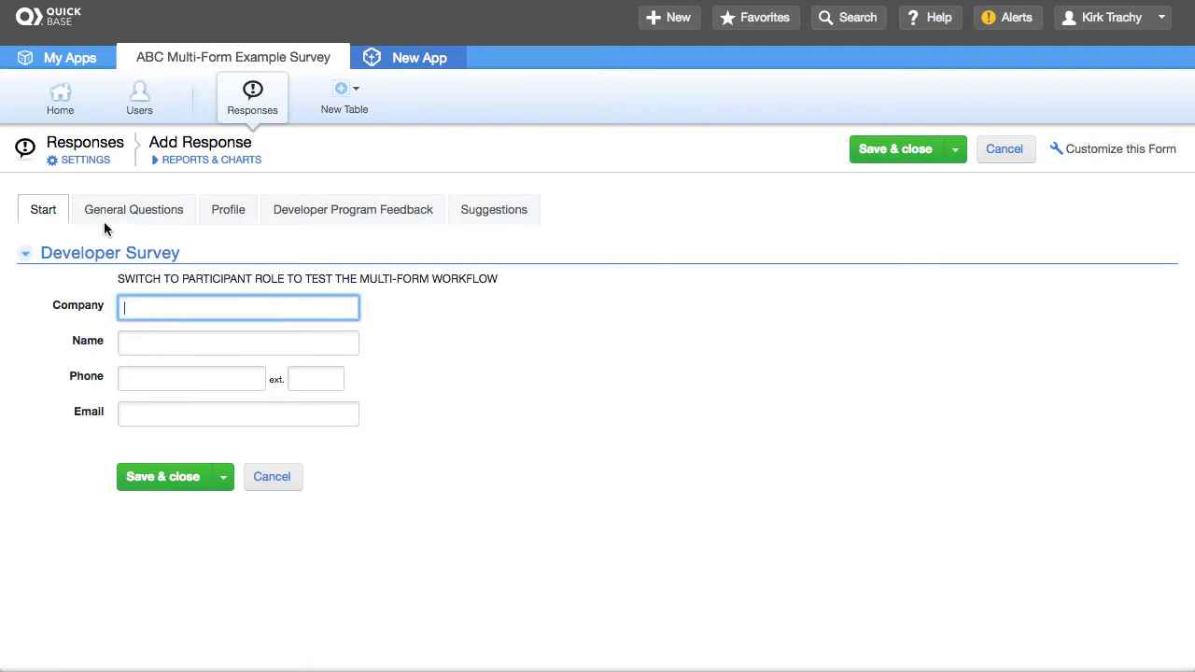
{"action": "left_click", "coordinate": [128, 217]}
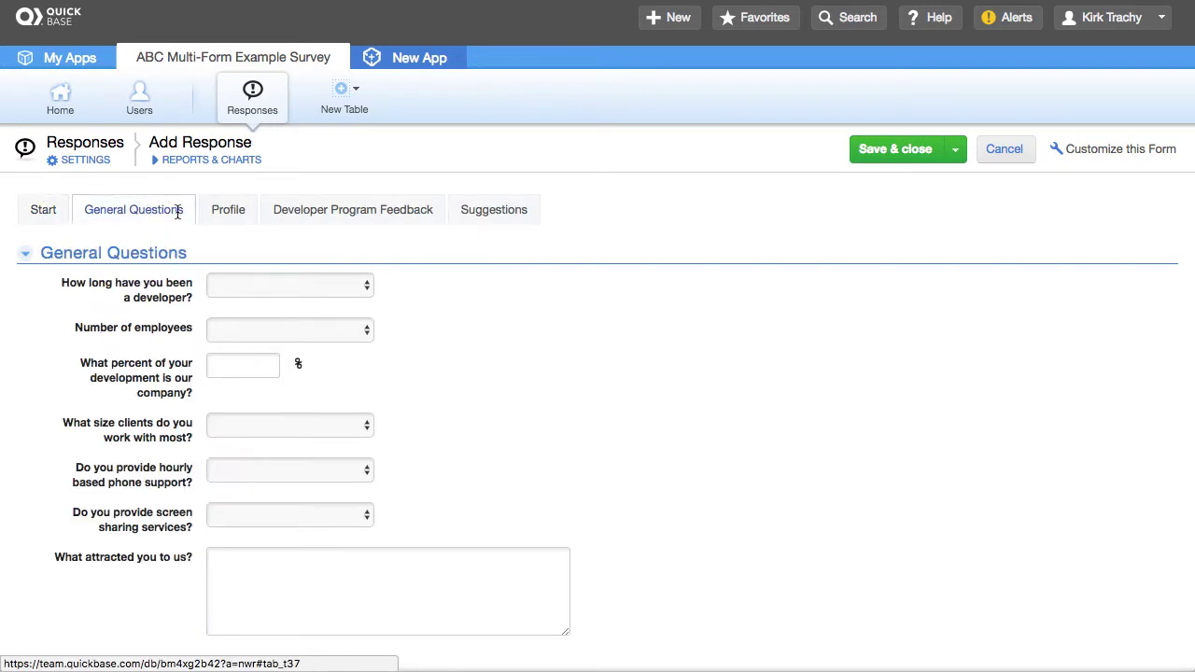
{"action": "left_click", "coordinate": [224, 213]}
{"action": "left_click", "coordinate": [315, 214]}
{"action": "left_click", "coordinate": [518, 210]}
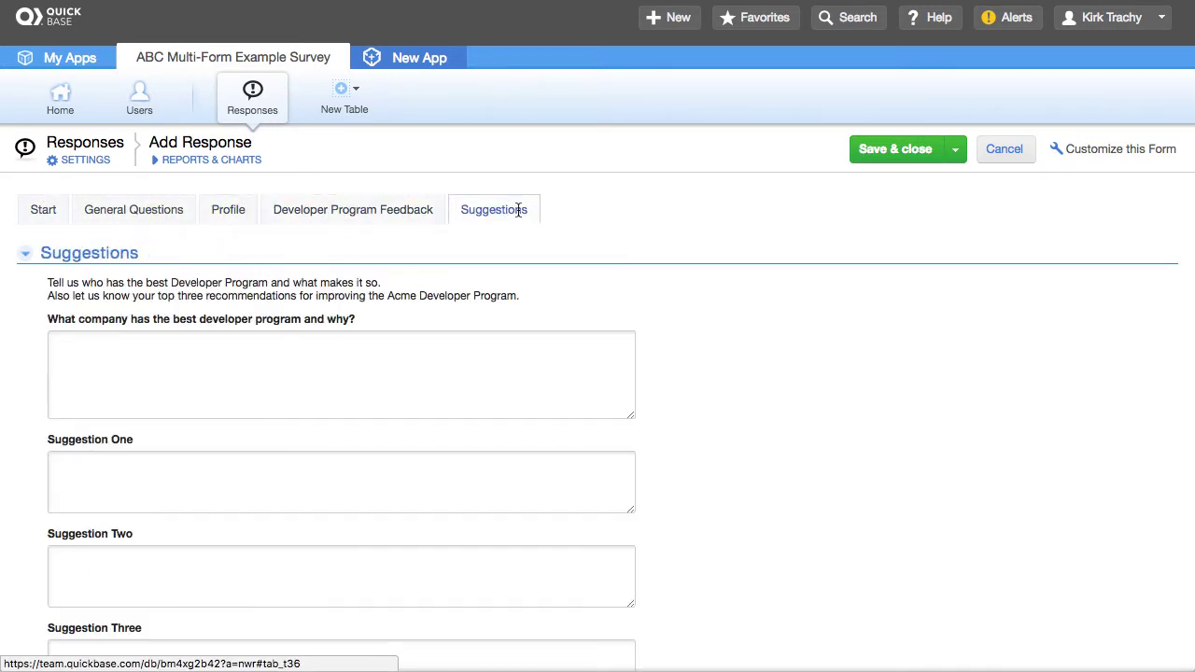
{"action": "left_click", "coordinate": [28, 215]}
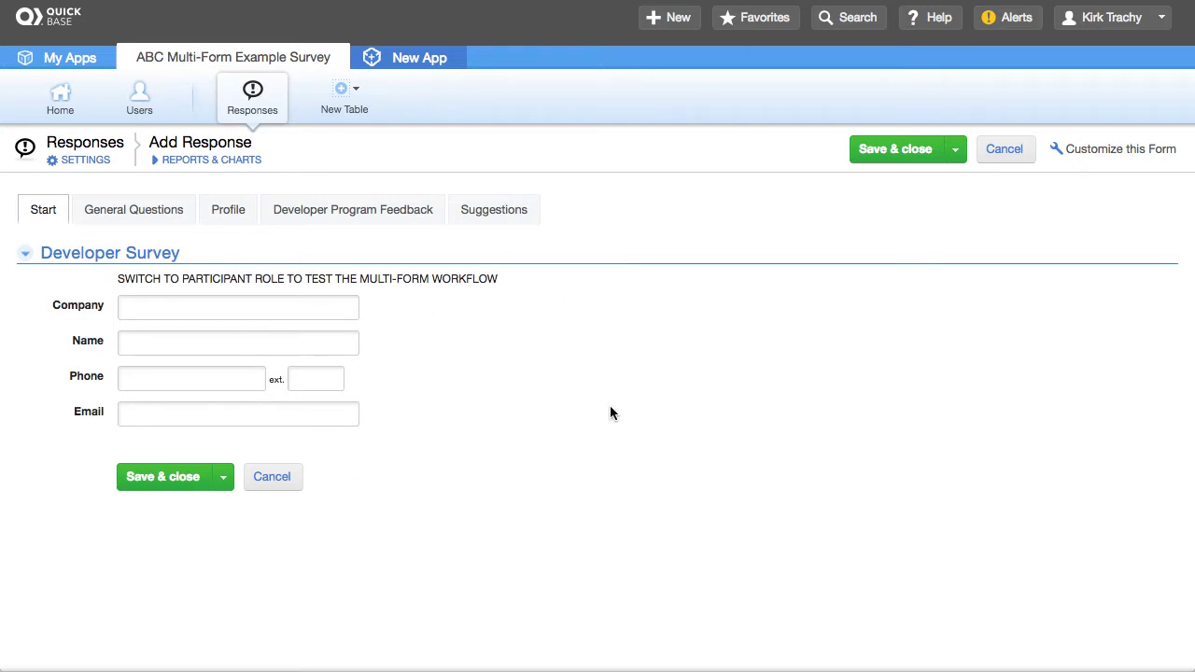
{"action": "left_click", "coordinate": [1130, 23]}
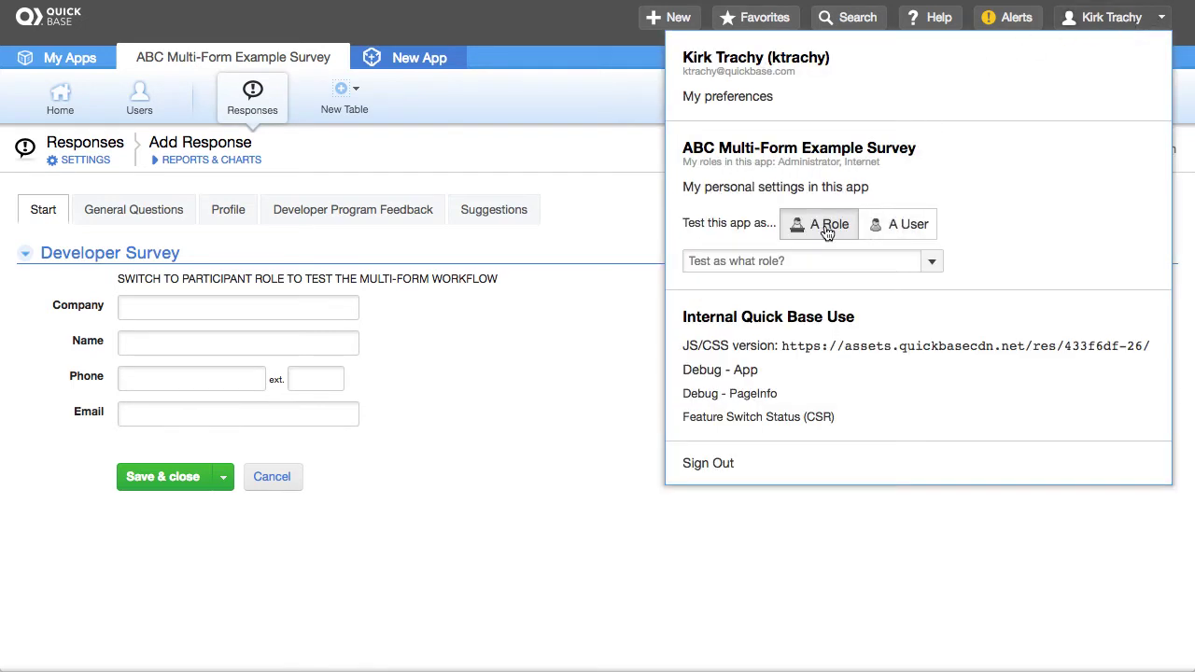
- Switch to testing the app as the Participant role
{"action": "left_click", "coordinate": [927, 265]}
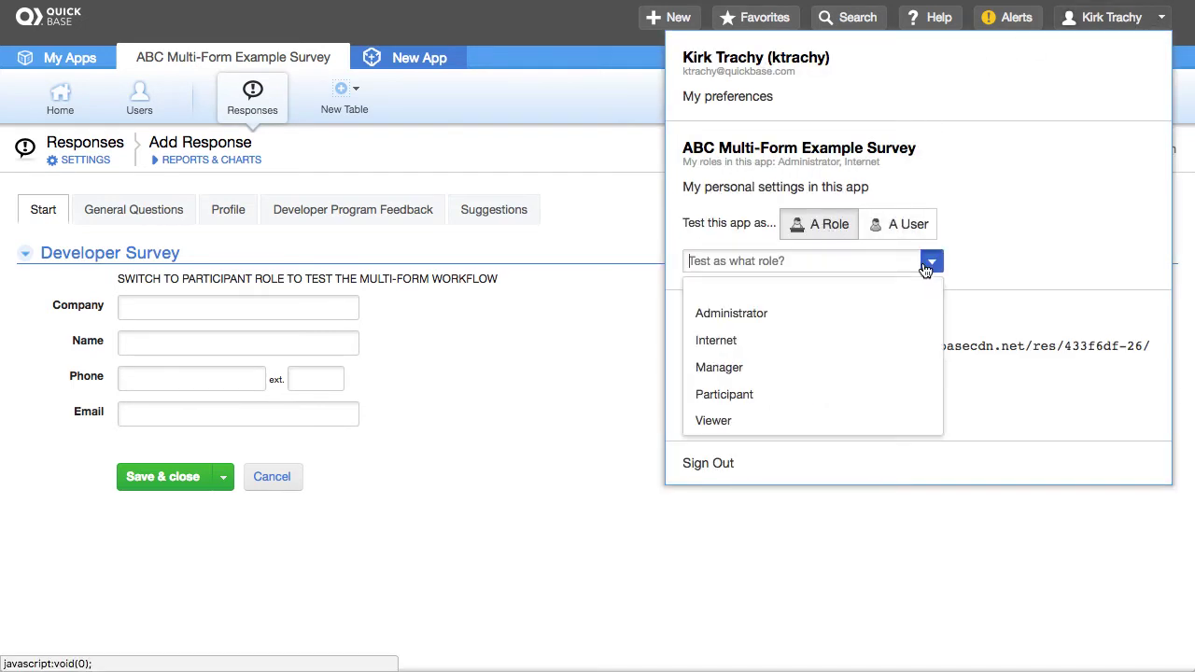
{"action": "left_click", "coordinate": [721, 394]}
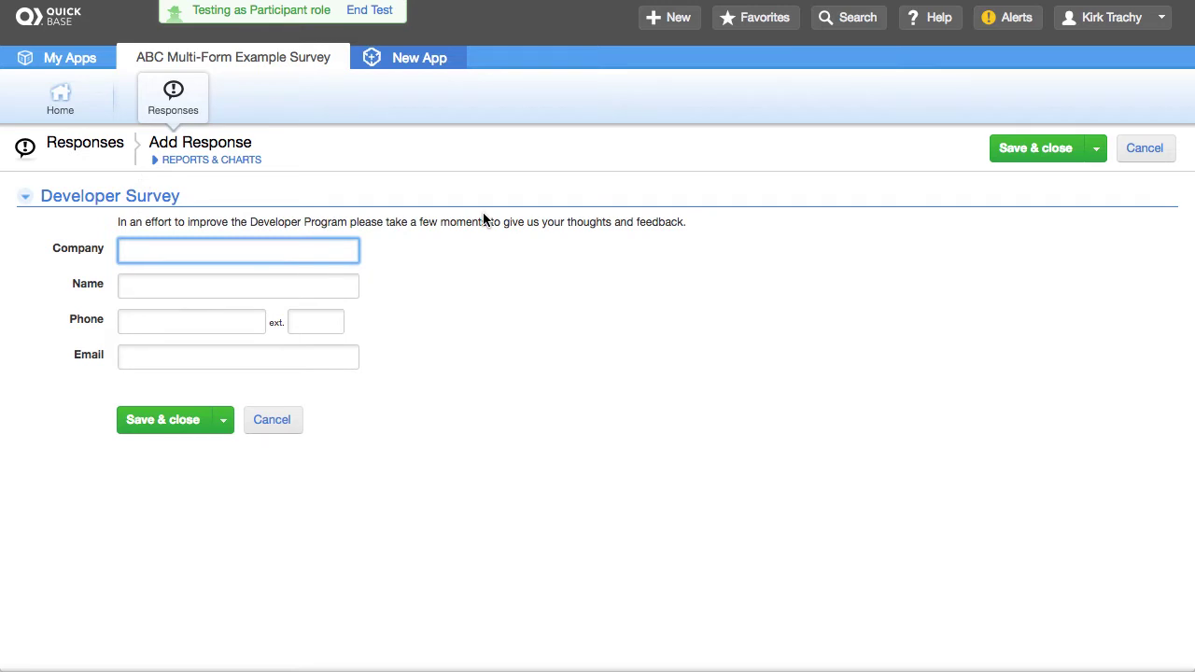
- Save a new response with Company 'AAA BBB CCC' as Response #82 and continue to General Questions
{"action": "type", "text": "AAA BBB CCC"}
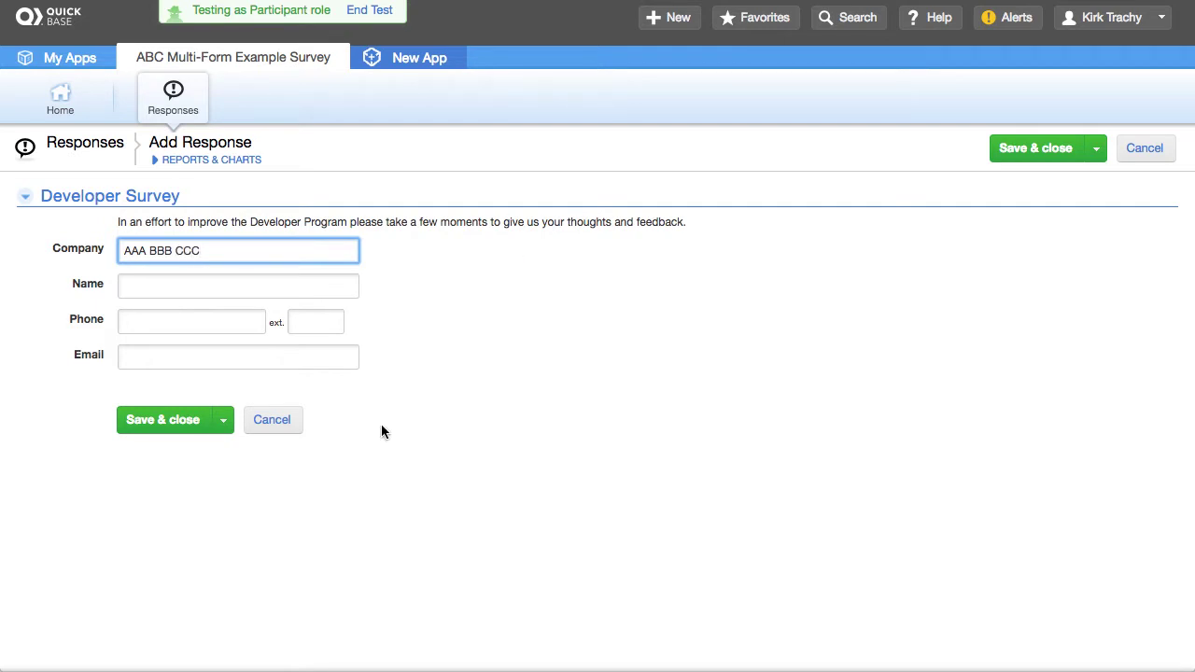
{"action": "left_click", "coordinate": [142, 421]}
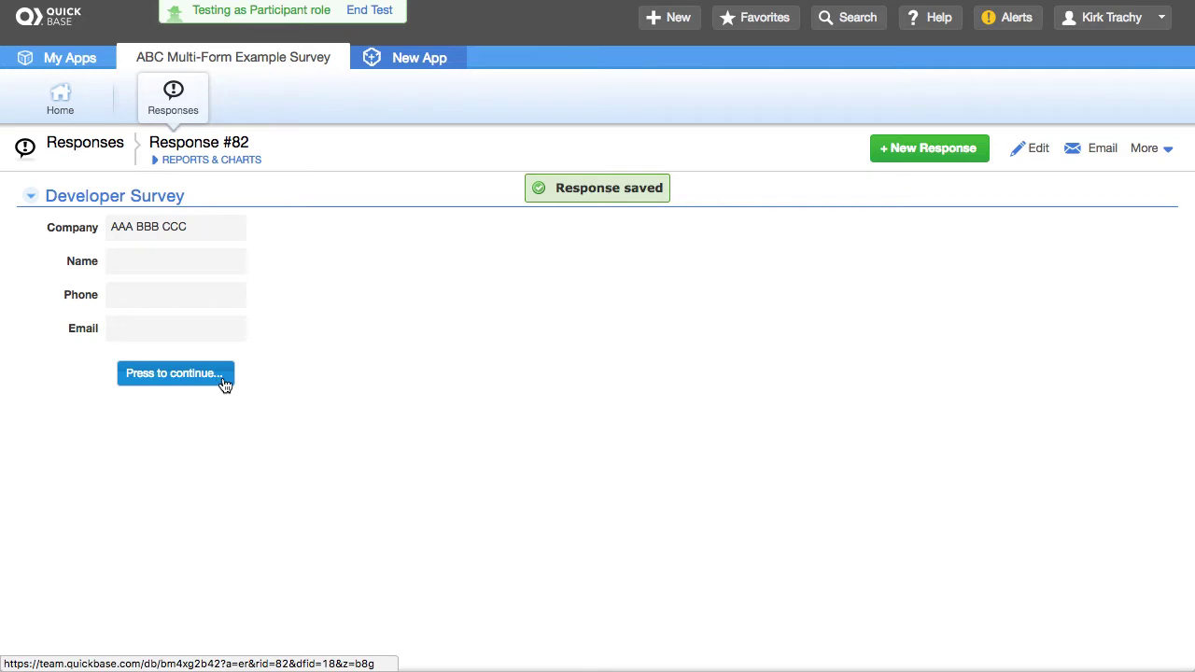
{"action": "left_click", "coordinate": [192, 378]}
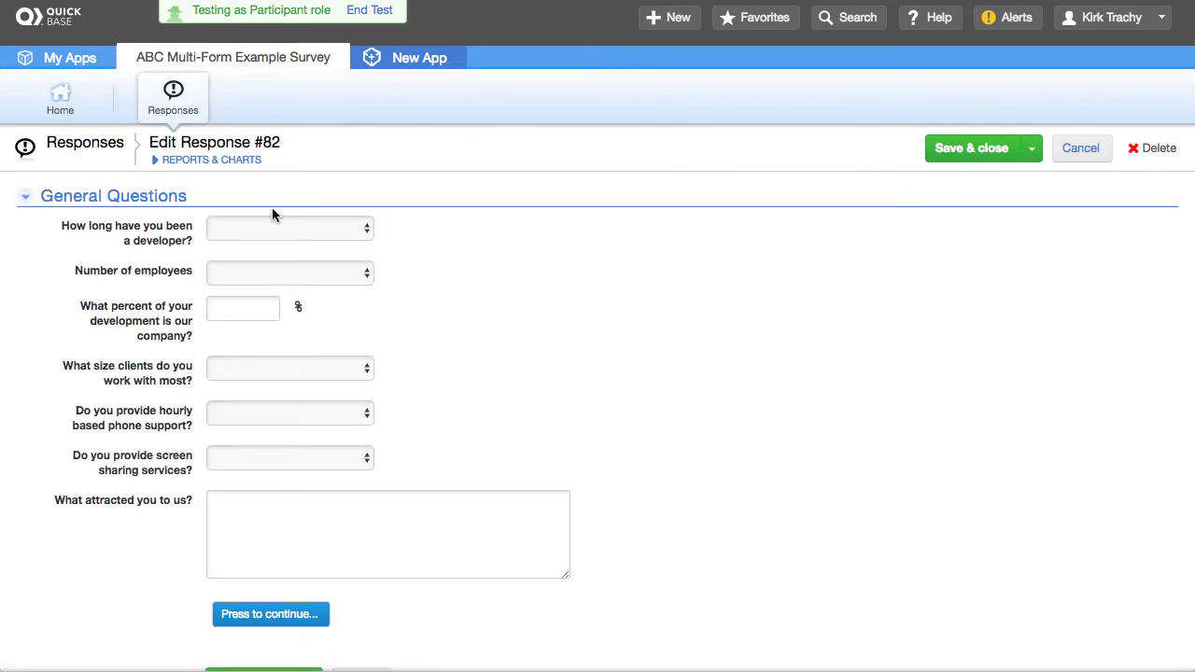
- Choose 5-6 Years of developer experience, then continue past Profile to Developer Program Feedback
{"action": "left_click", "coordinate": [272, 224]}
{"action": "left_click", "coordinate": [259, 297]}
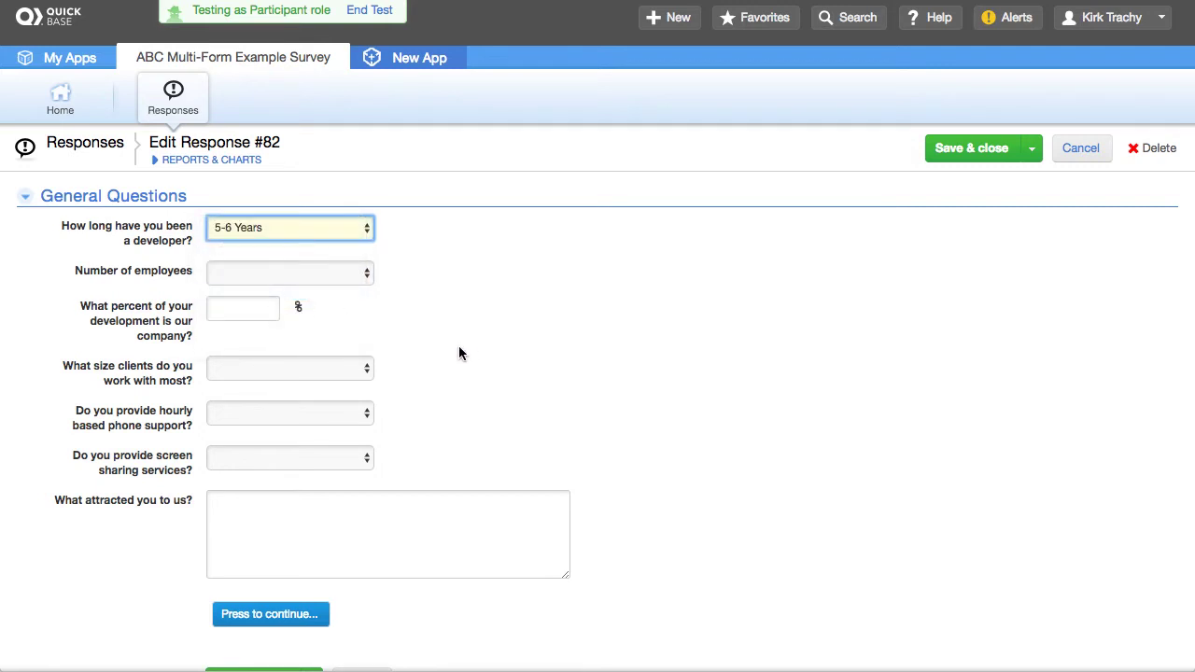
{"action": "scroll", "coordinate": [395, 351], "scroll_direction": "down", "scroll_amount": 1}
{"action": "left_click", "coordinate": [267, 570]}
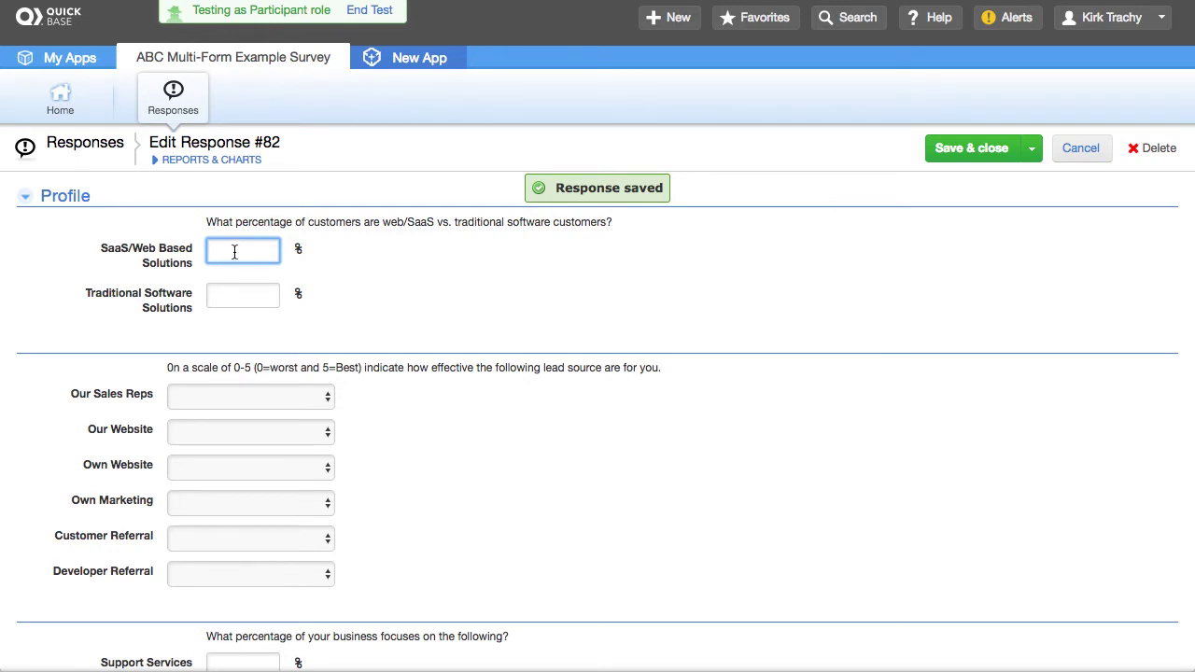
{"action": "scroll", "coordinate": [436, 277], "scroll_direction": "down", "scroll_amount": 5}
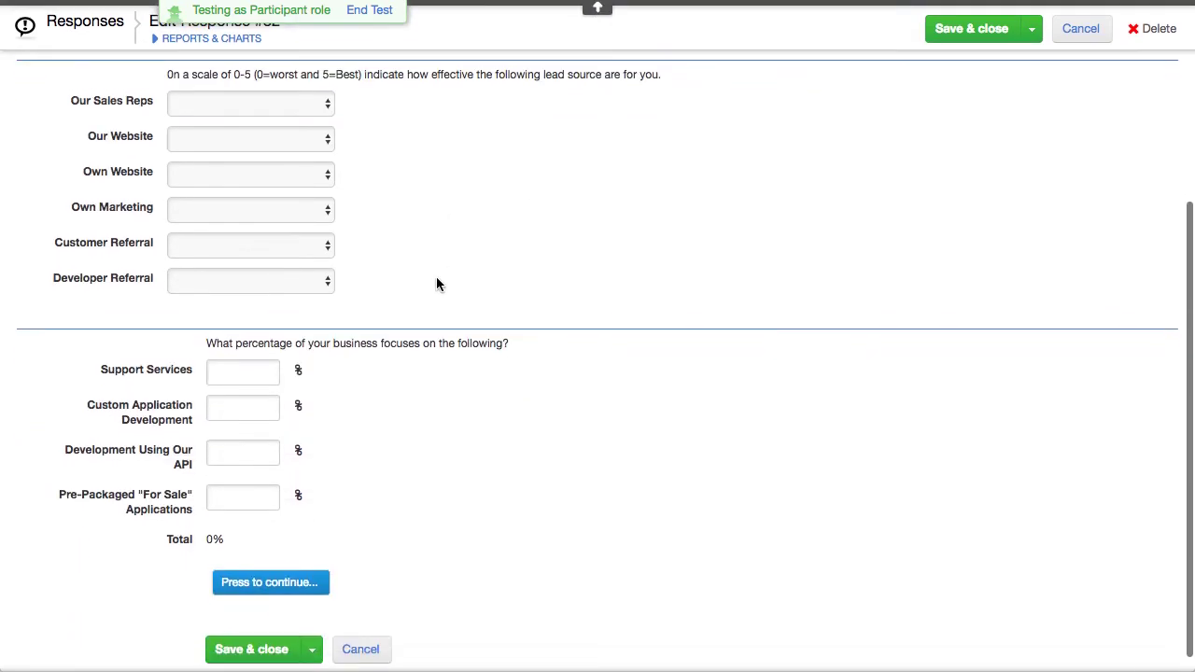
{"action": "left_click", "coordinate": [265, 568]}
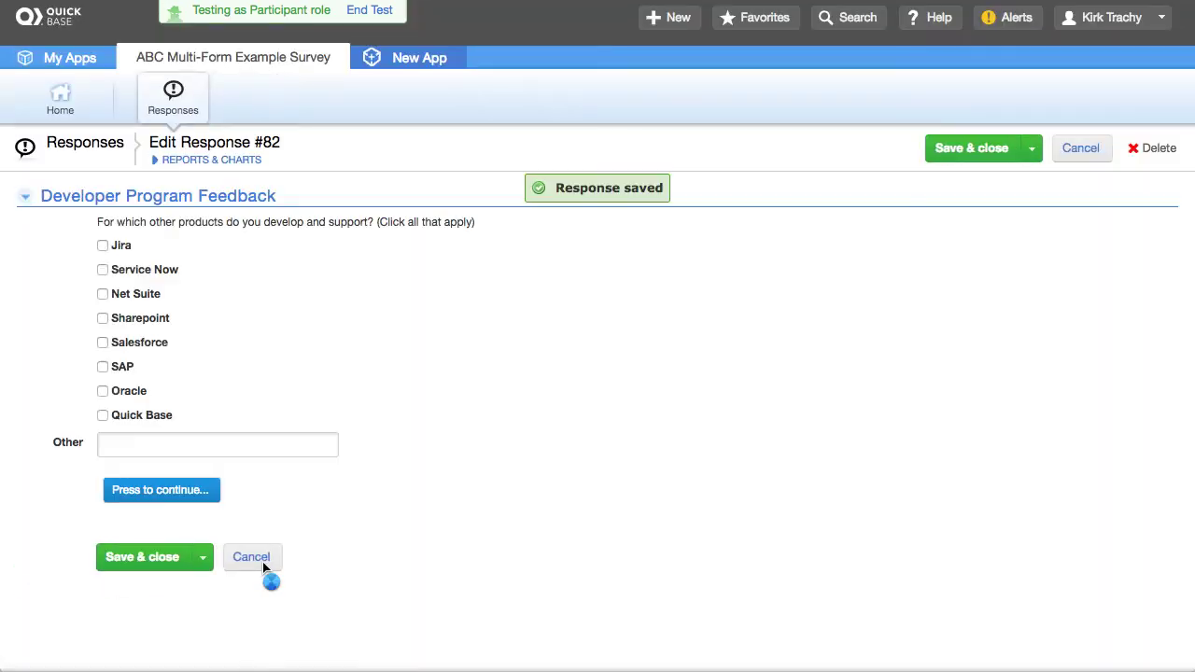
- Mark Jira, Sharepoint, Salesforce and Quick Base as supported products and continue to Suggestions
{"action": "left_click", "coordinate": [103, 247]}
{"action": "left_click", "coordinate": [103, 415]}
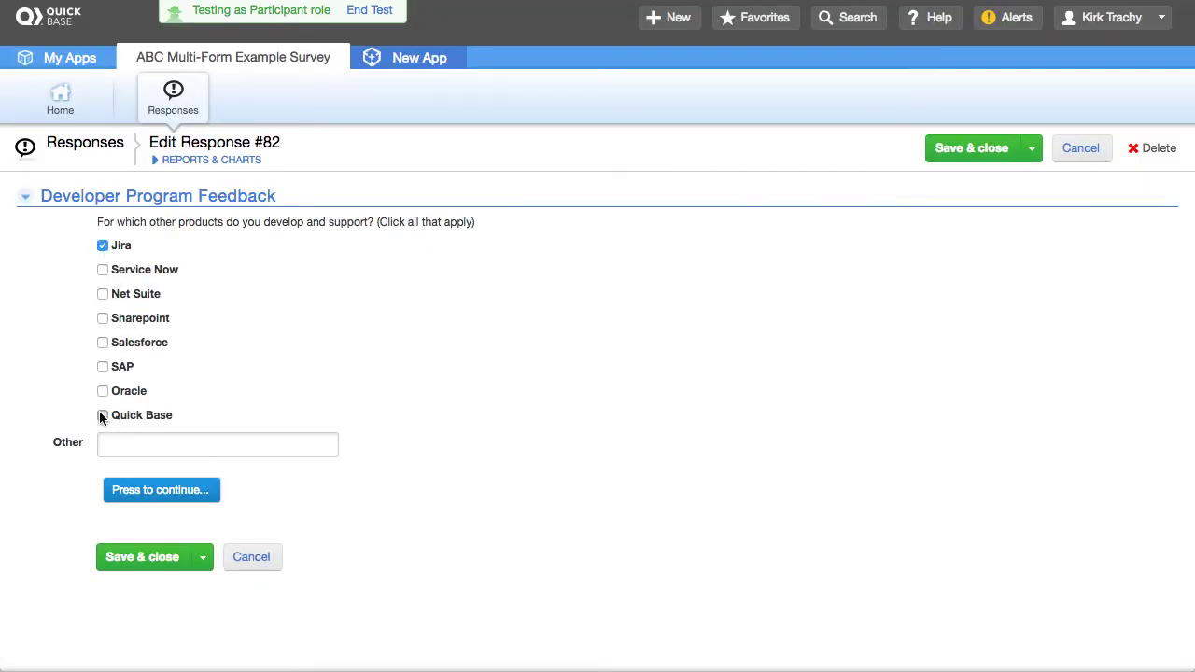
{"action": "left_click", "coordinate": [103, 318]}
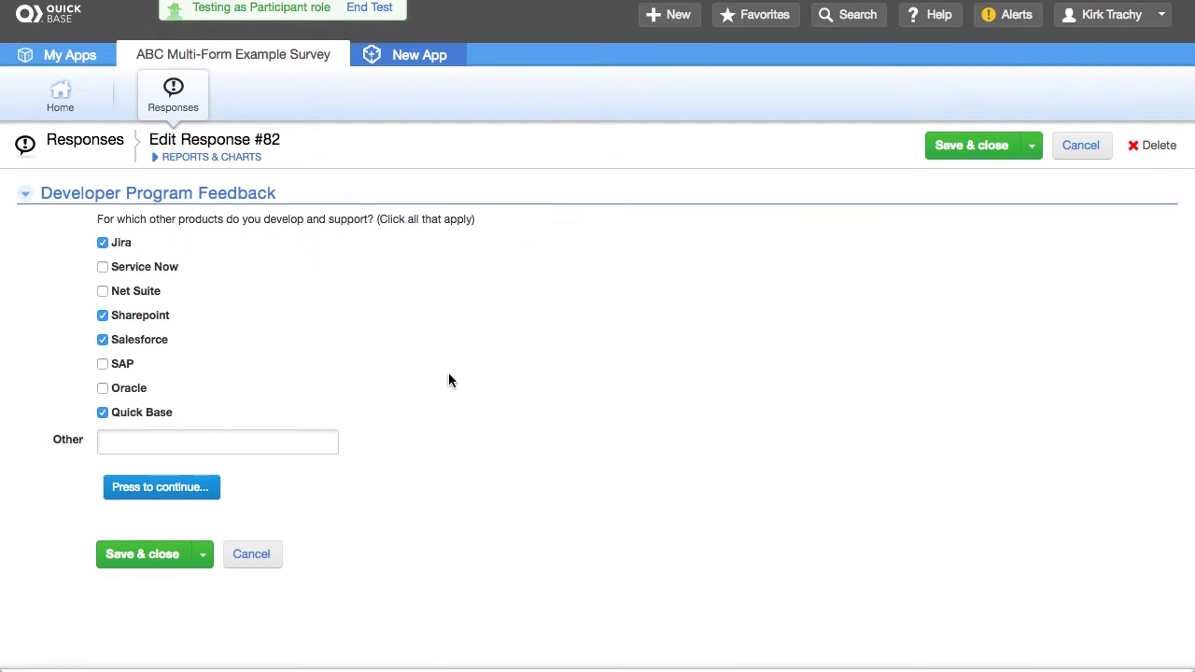
{"action": "left_click", "coordinate": [128, 489]}
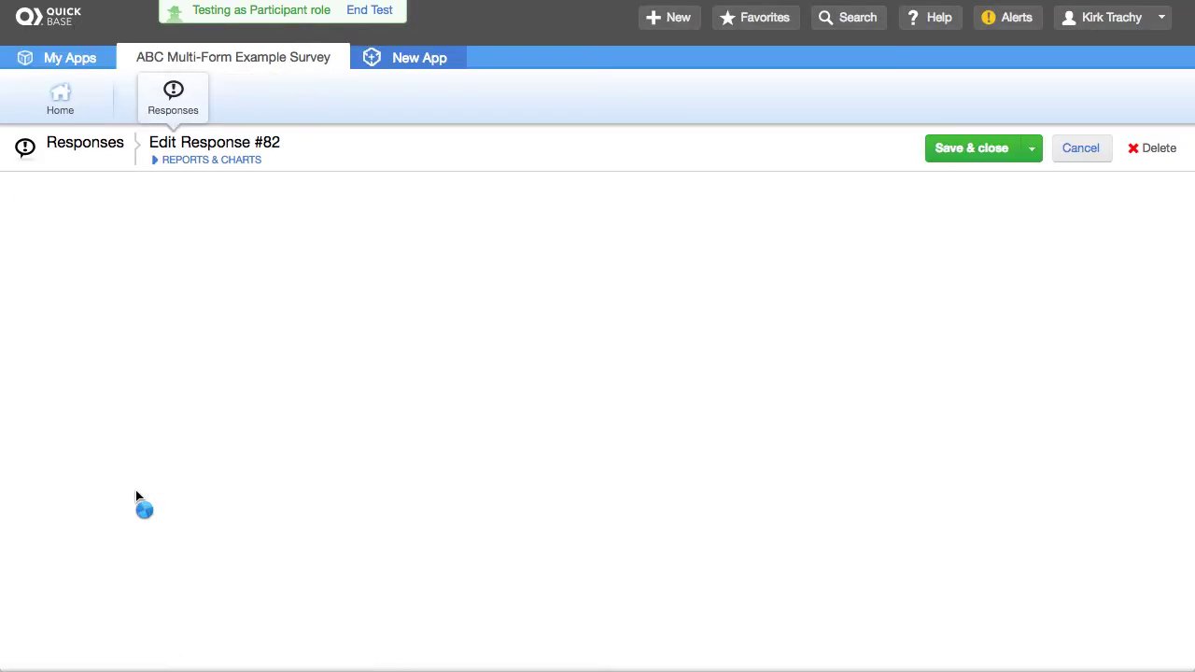
- Answer the best-program question with 'Wow' and finish the survey for review
{"action": "type", "text": "Wow"}
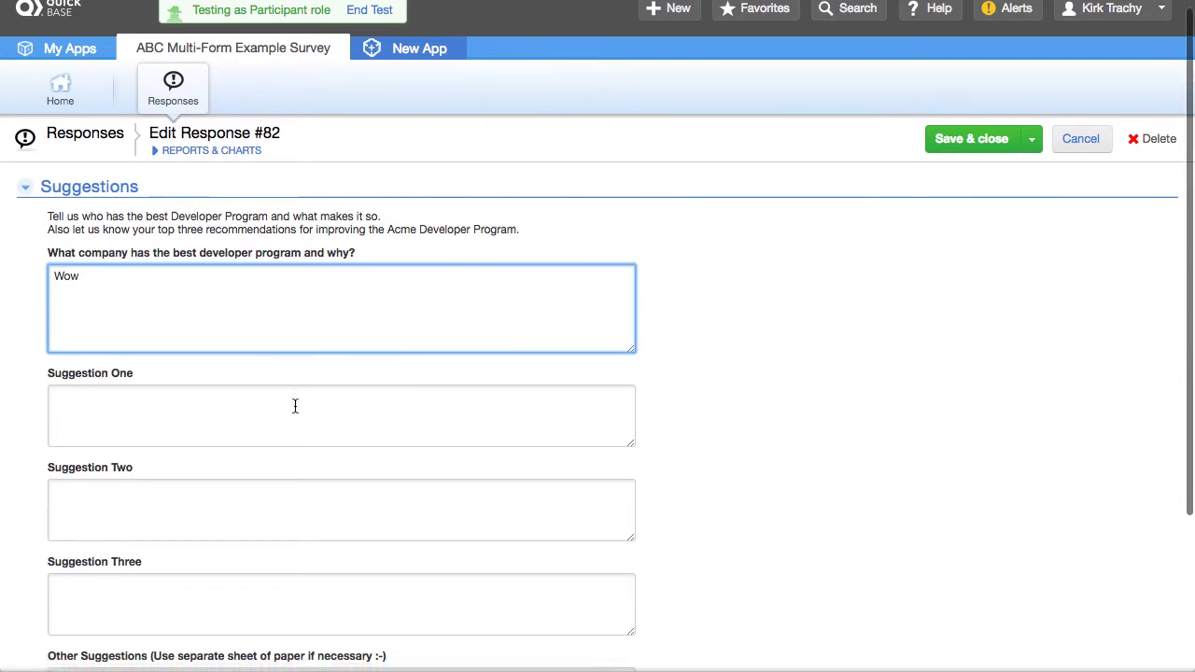
{"action": "scroll", "coordinate": [293, 405], "scroll_direction": "down", "scroll_amount": 3}
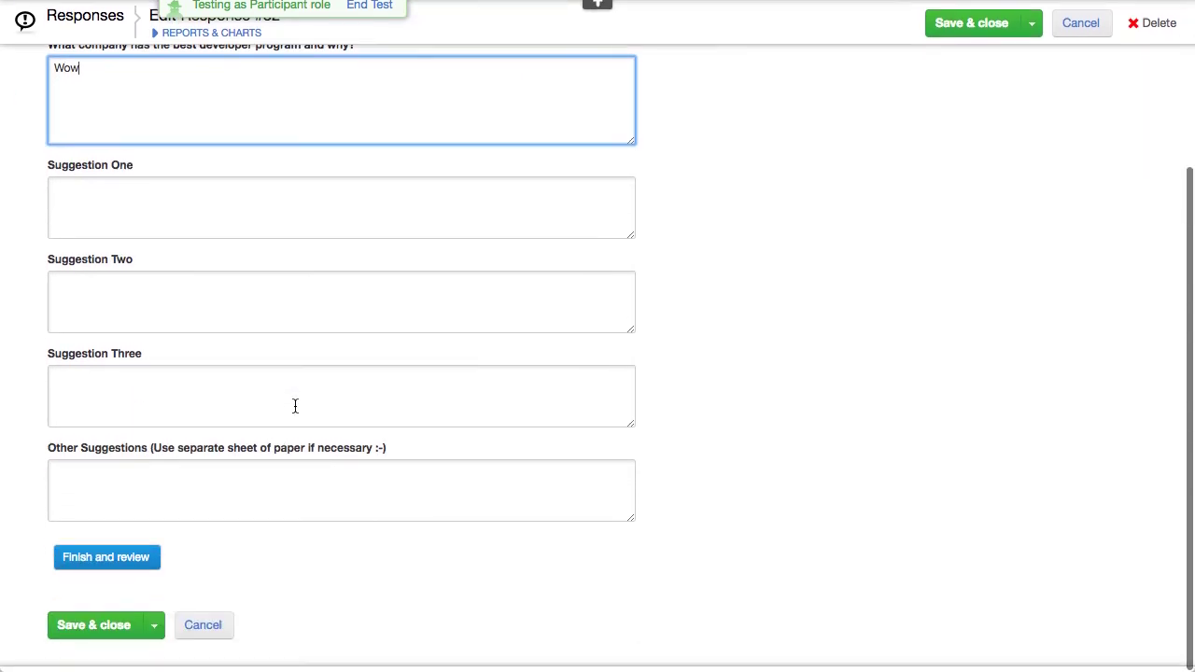
{"action": "left_click", "coordinate": [104, 565]}
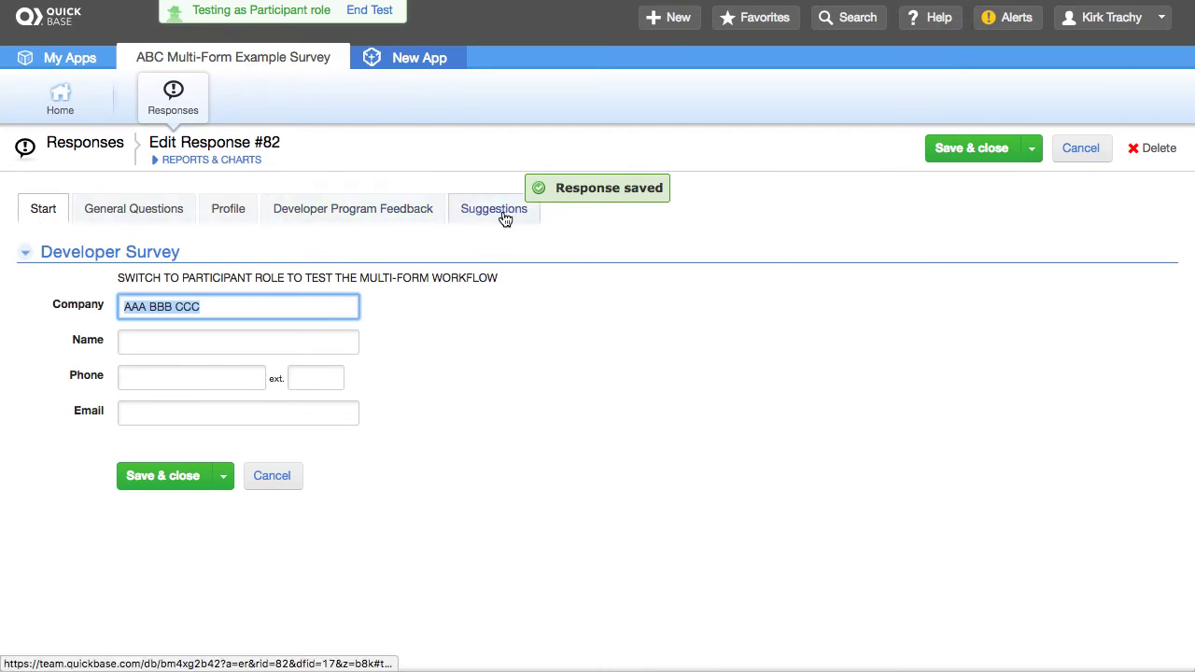
- Review Response #82's General Questions, Profile, Feedback and Suggestions pages, then return to Responses
{"action": "left_click", "coordinate": [117, 213]}
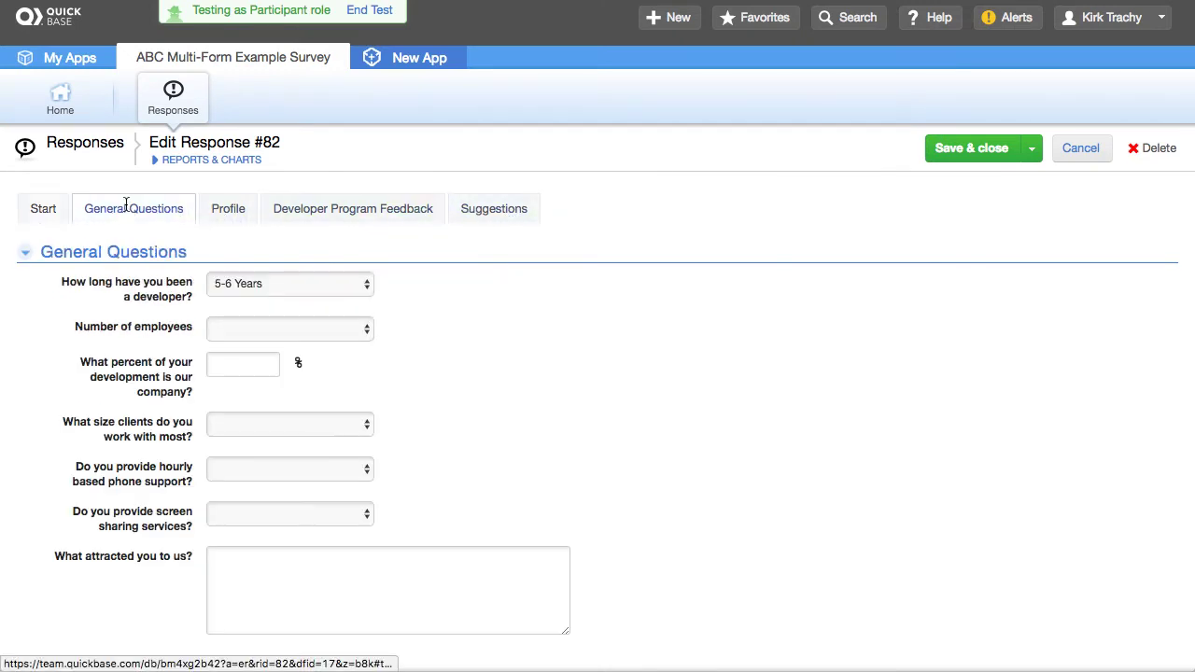
{"action": "left_click", "coordinate": [224, 211]}
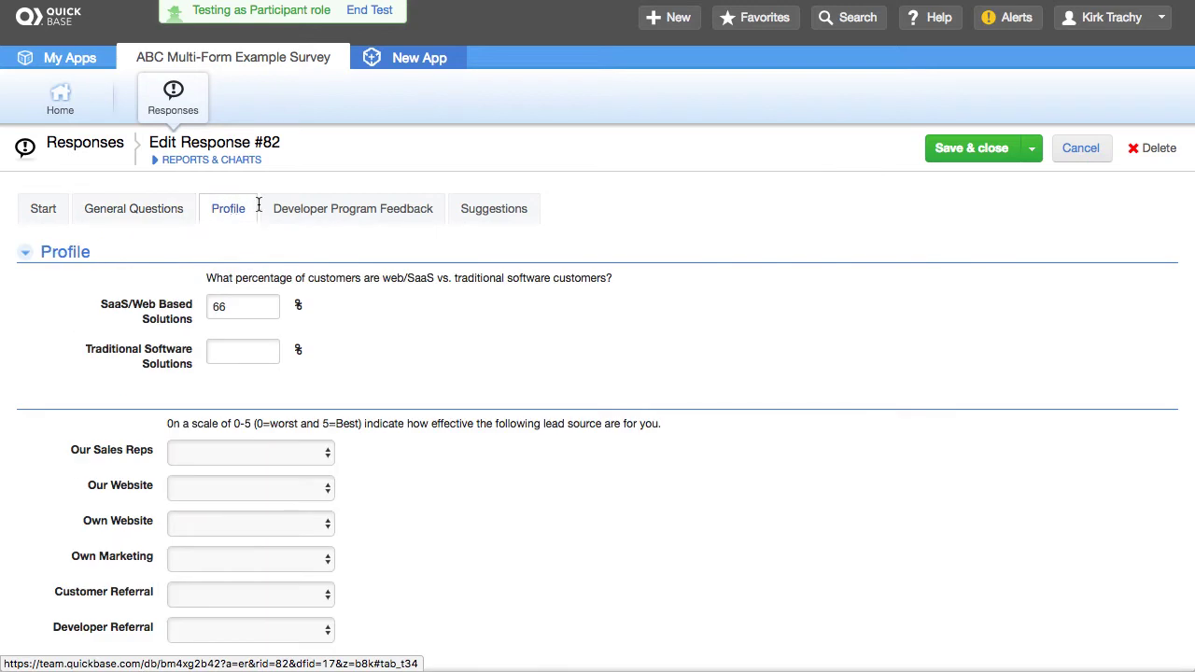
{"action": "left_click", "coordinate": [323, 210]}
{"action": "left_click", "coordinate": [523, 210]}
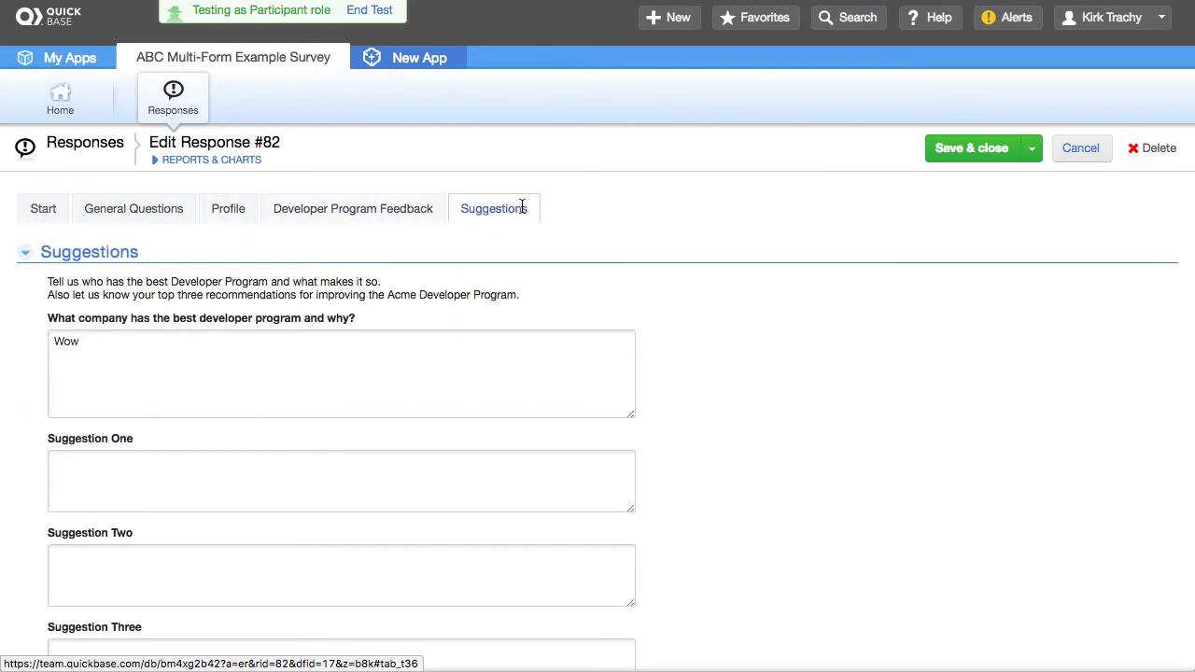
{"action": "left_click", "coordinate": [168, 93]}
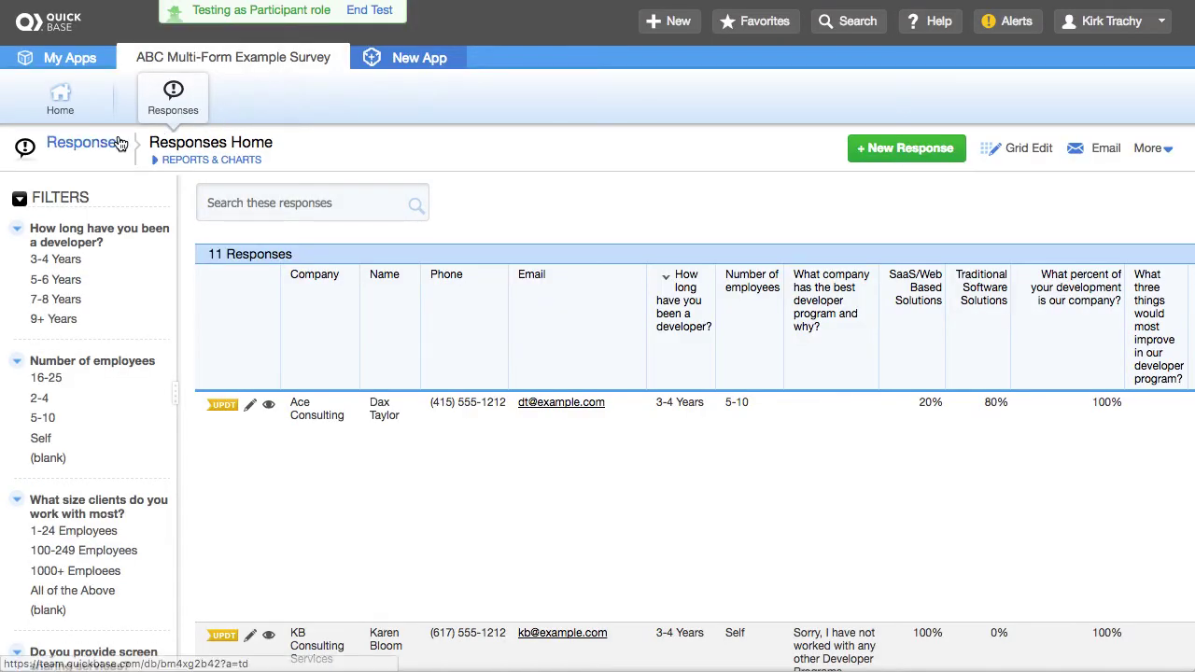
- End the Participant test and open the Responses table's Forms (8) settings list
{"action": "left_click", "coordinate": [369, 11]}
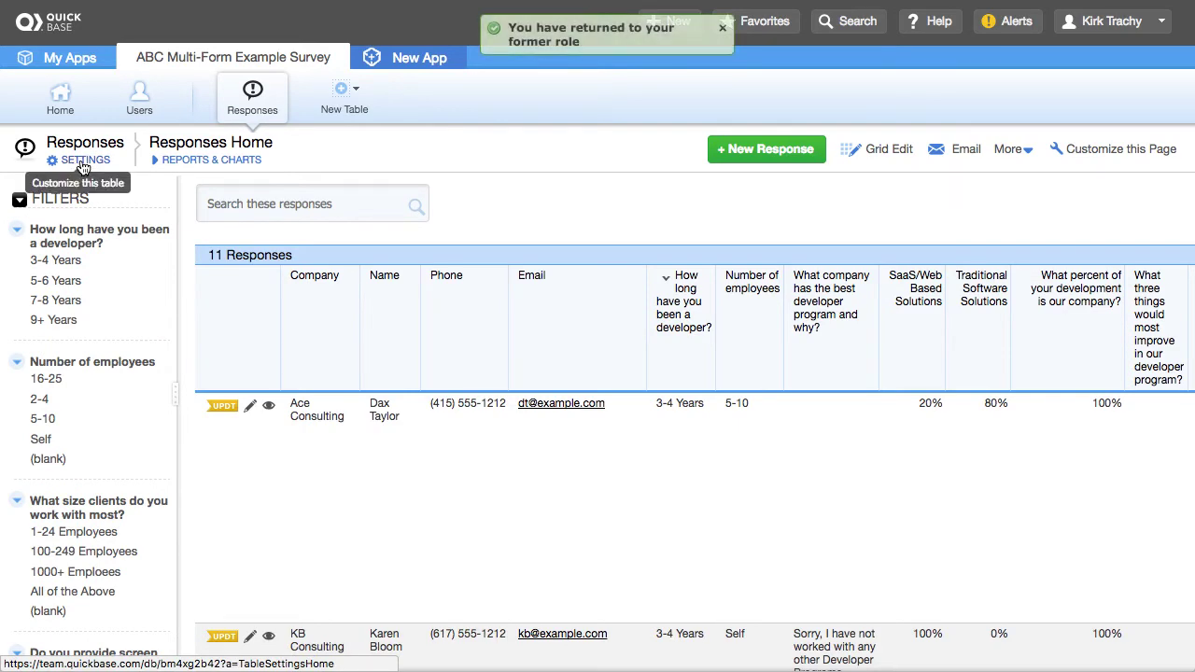
{"action": "left_click", "coordinate": [83, 162]}
{"action": "scroll", "coordinate": [454, 405], "scroll_direction": "down", "scroll_amount": 2}
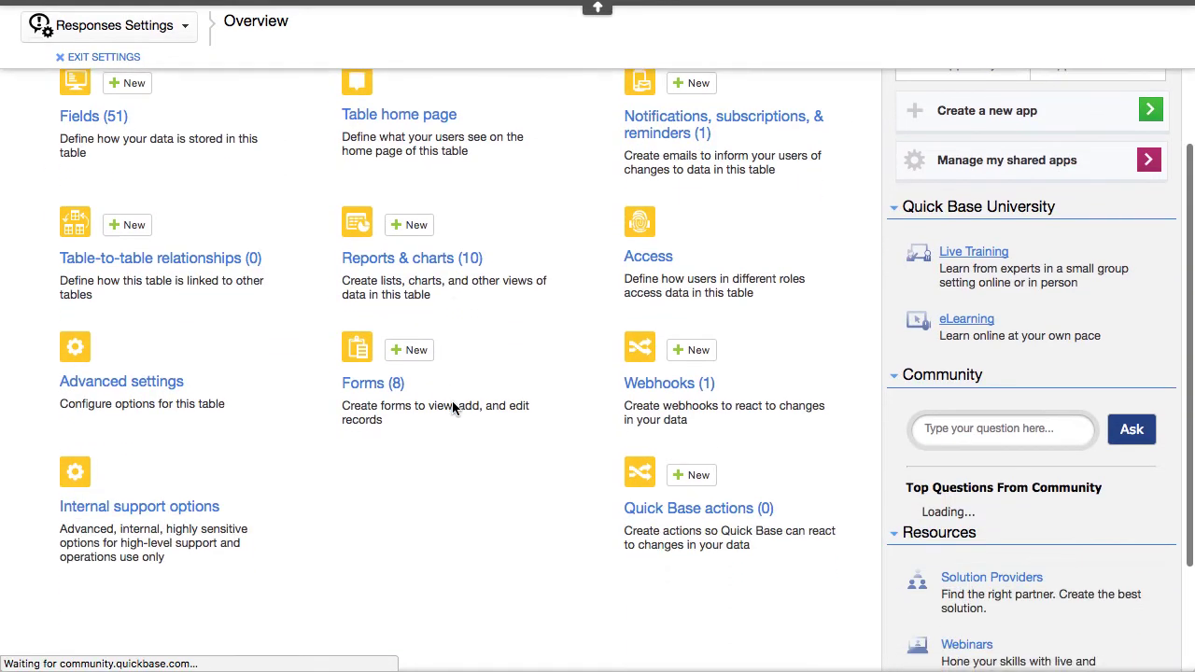
{"action": "left_click", "coordinate": [367, 384]}
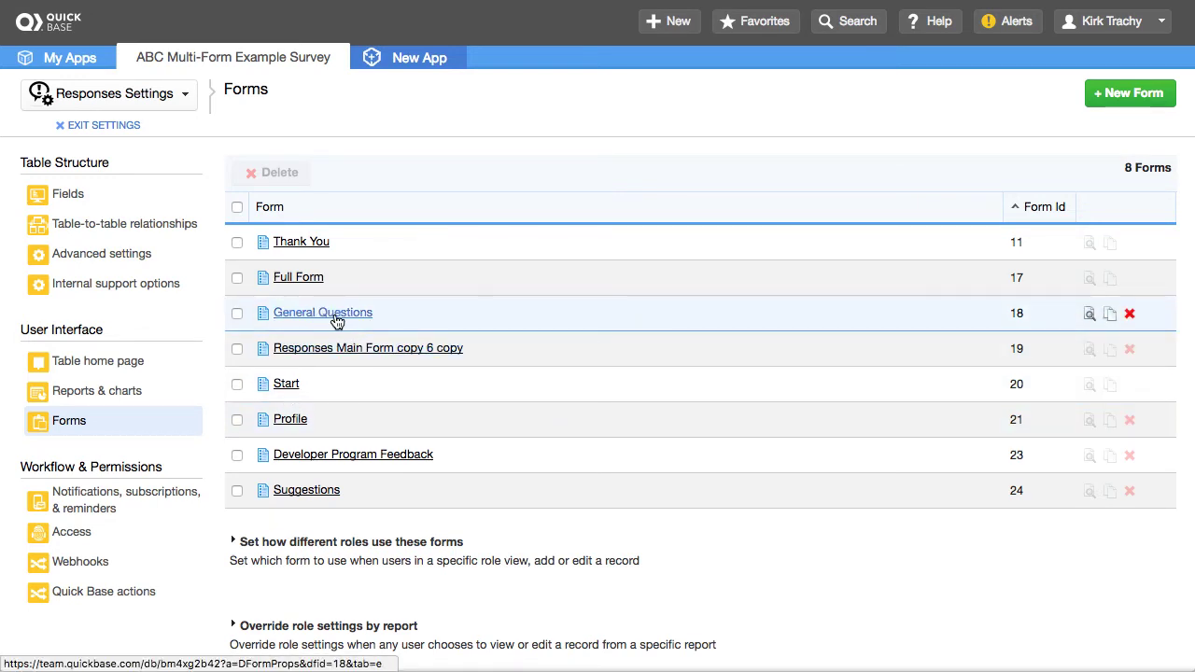
- Inspect the Profile form's layout, then exit settings back to the Responses home list
{"action": "left_click", "coordinate": [290, 420]}
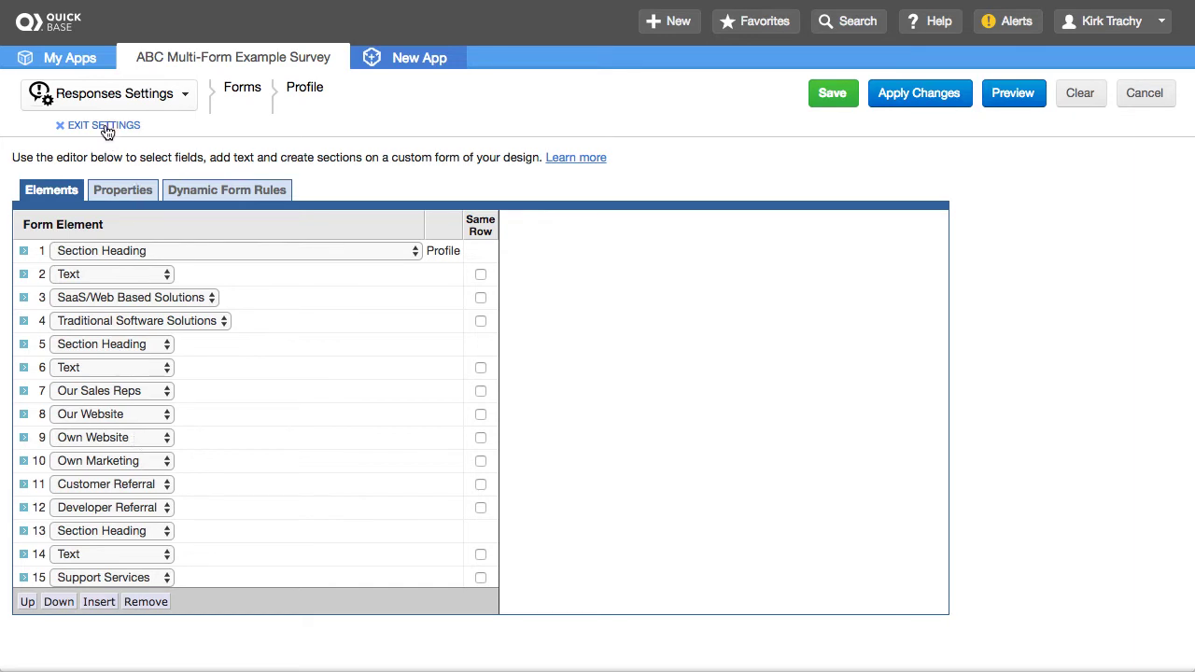
{"action": "key", "text": "alt+Left"}
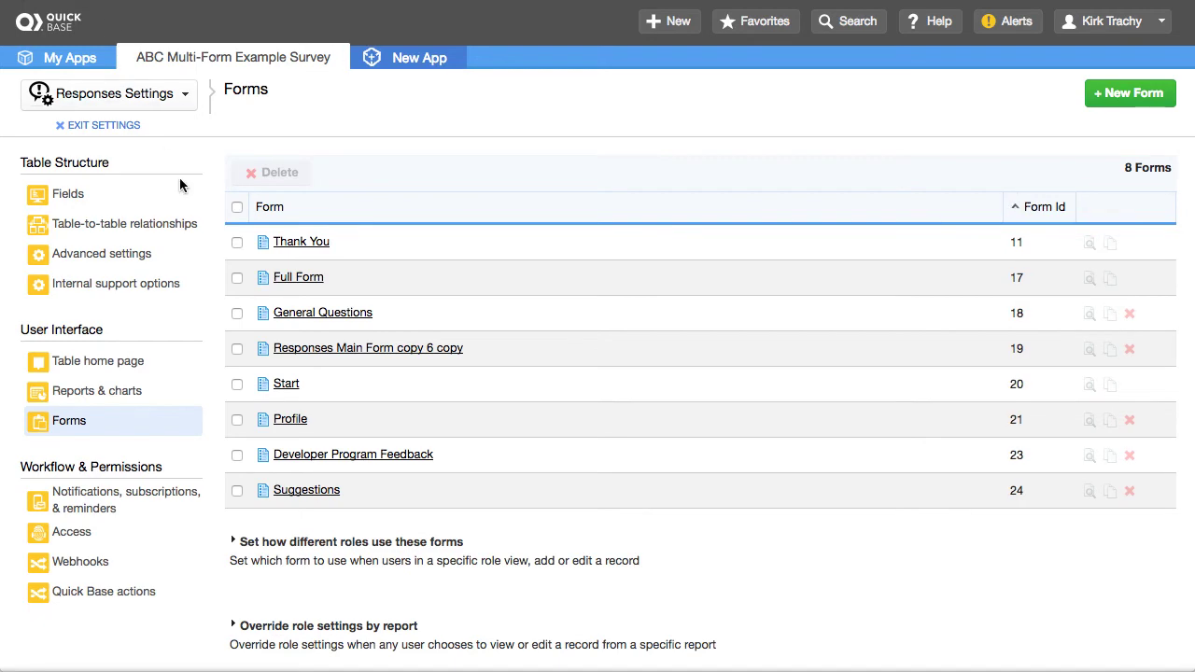
{"action": "left_click", "coordinate": [97, 126]}
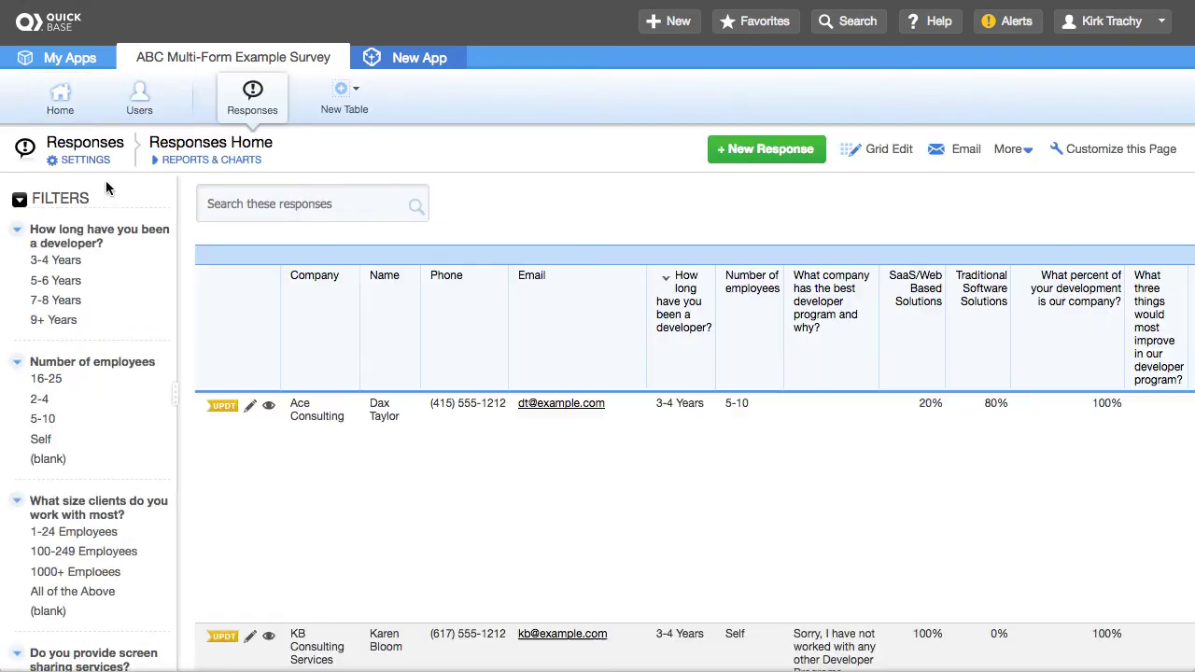
- Open the Save #2 URL formula field's properties from the Responses table's Fields (51) list
{"action": "left_click", "coordinate": [91, 160]}
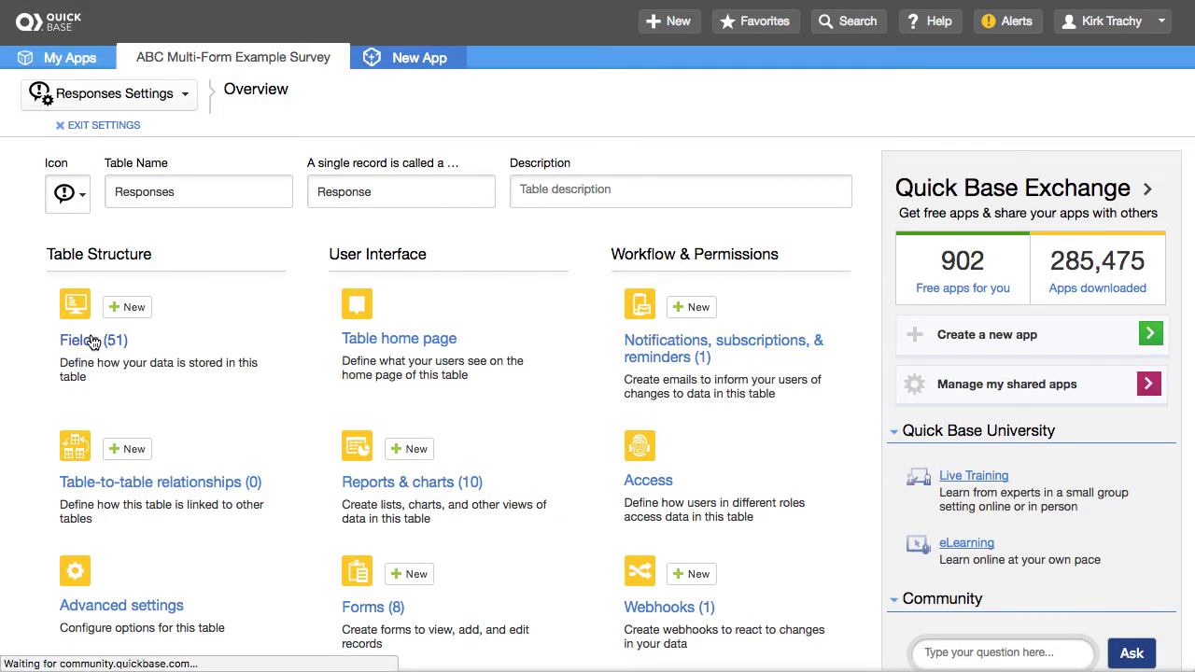
{"action": "left_click", "coordinate": [92, 341]}
{"action": "scroll", "coordinate": [414, 392], "scroll_direction": "down", "scroll_amount": 10}
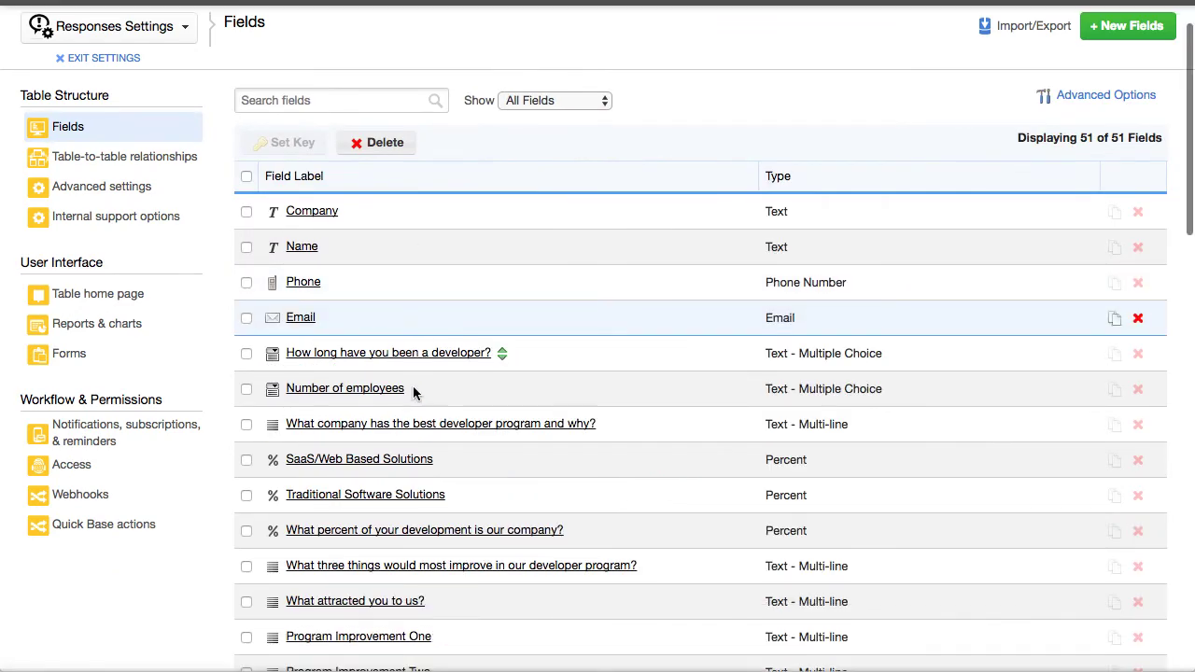
{"action": "scroll", "coordinate": [413, 390], "scroll_direction": "down", "scroll_amount": 10}
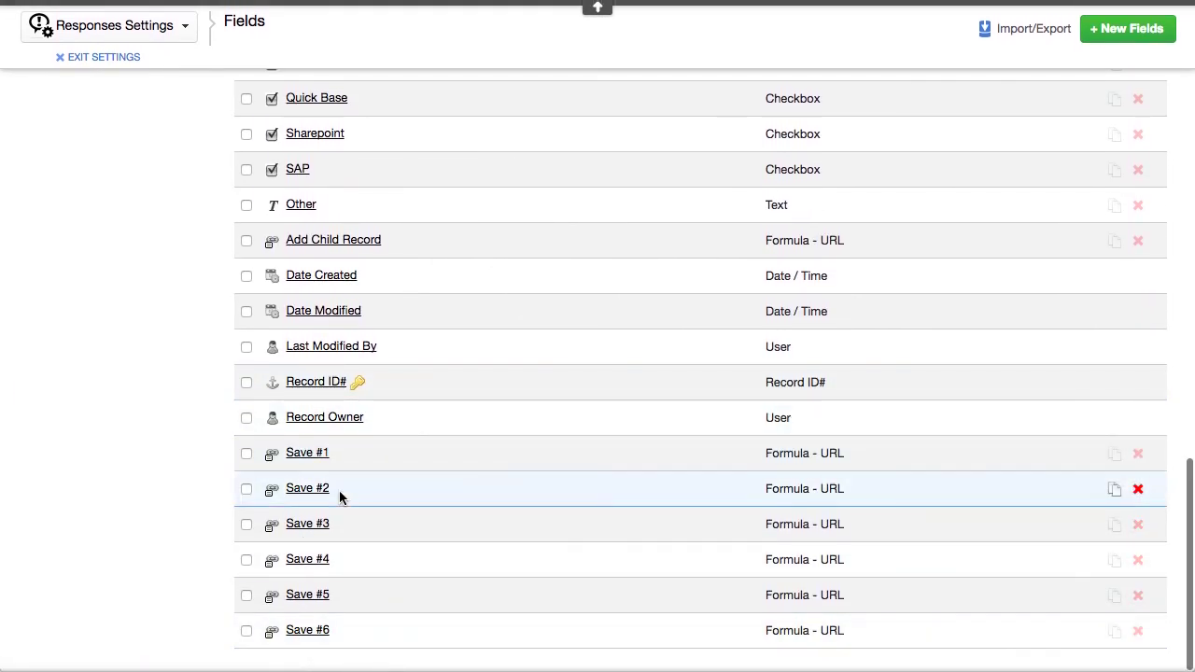
{"action": "left_click", "coordinate": [305, 500]}
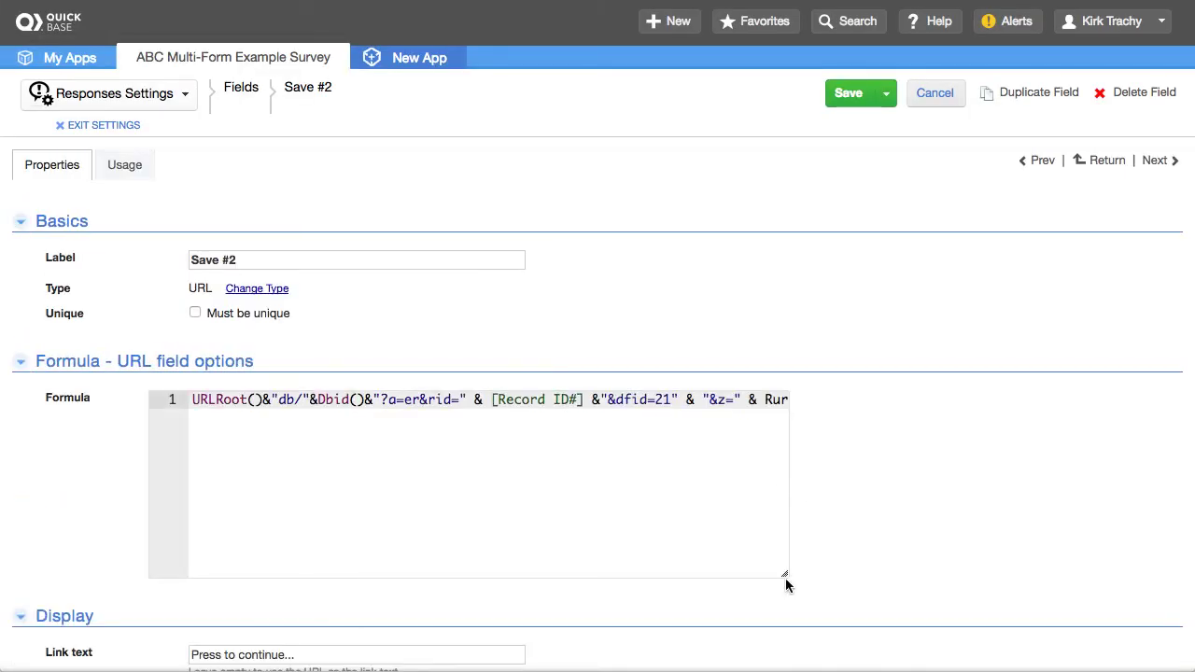
- Enlarge the Save #2 formula box to read its form 21 link, then cancel unchanged
{"action": "left_click_drag", "start_coordinate": [787, 577], "coordinate": [1155, 629]}
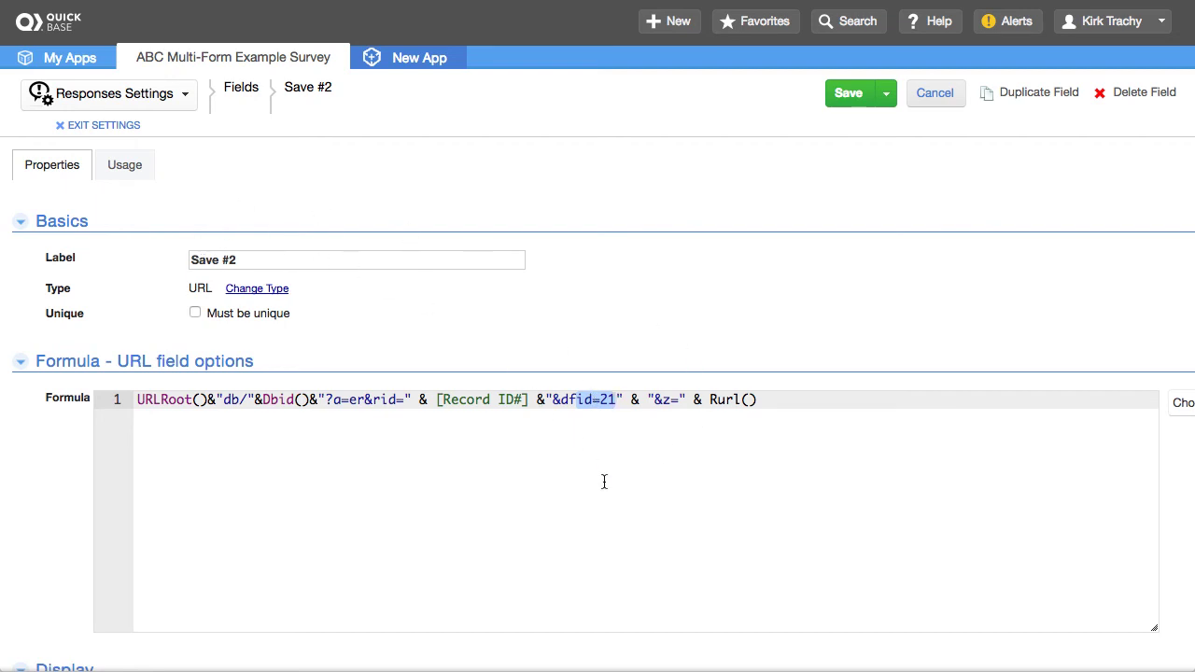
{"action": "left_click", "coordinate": [934, 93]}
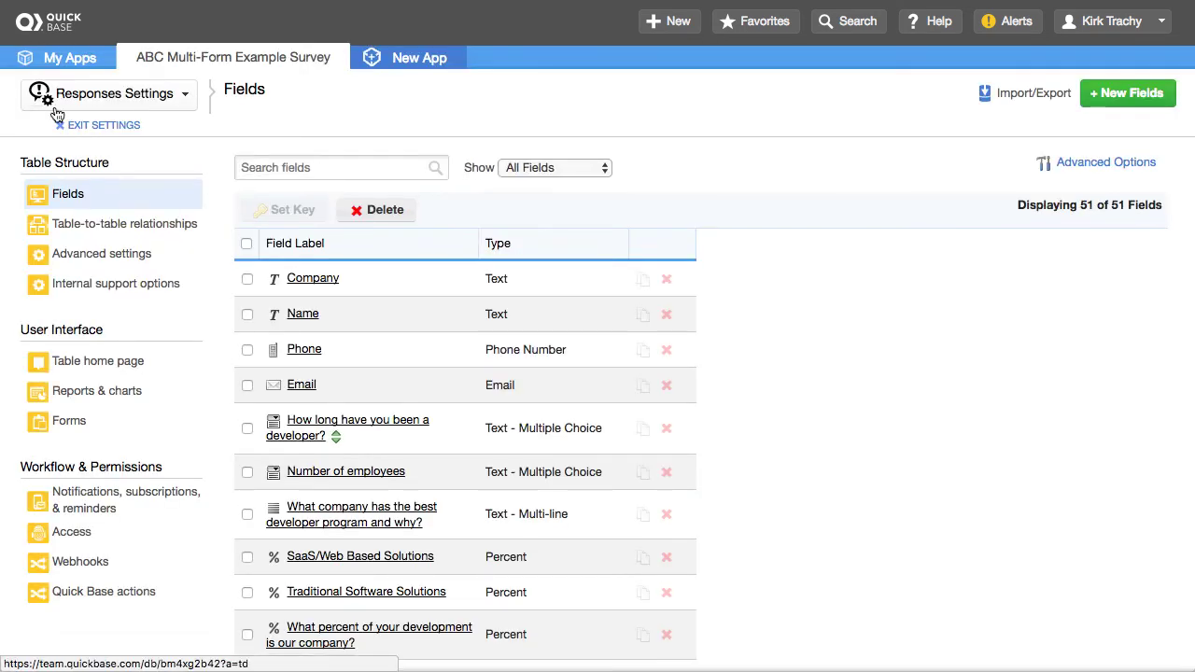
- Exit settings and return via the app home page to the Responses table
{"action": "left_click", "coordinate": [89, 127]}
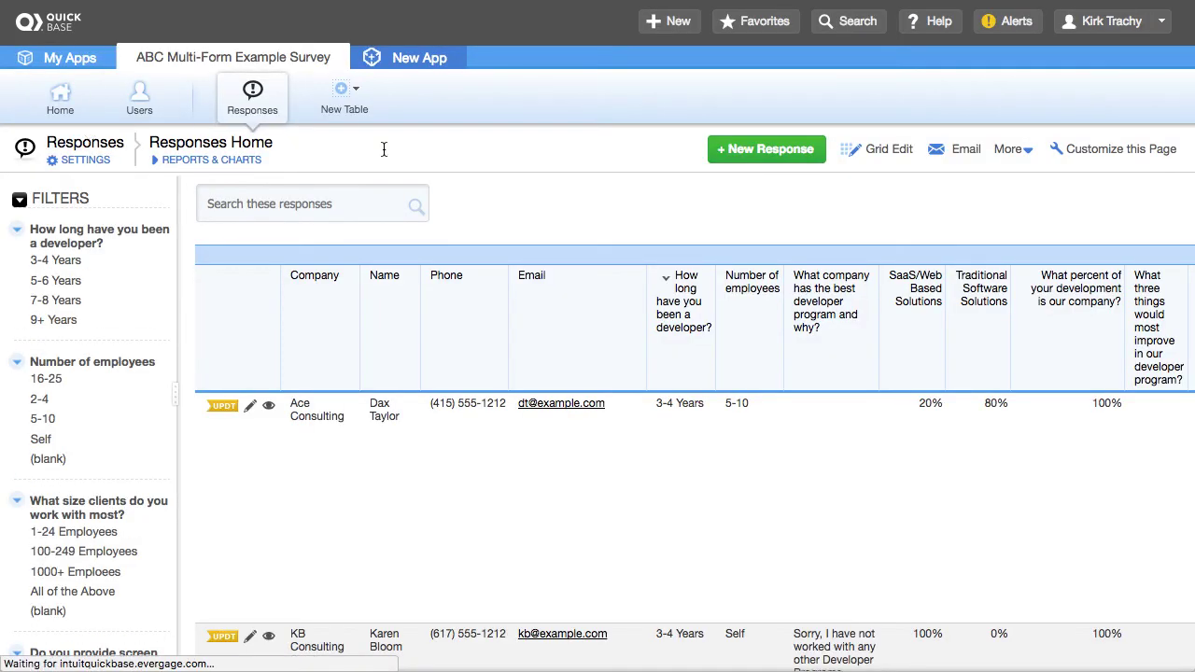
{"action": "left_click", "coordinate": [259, 104]}
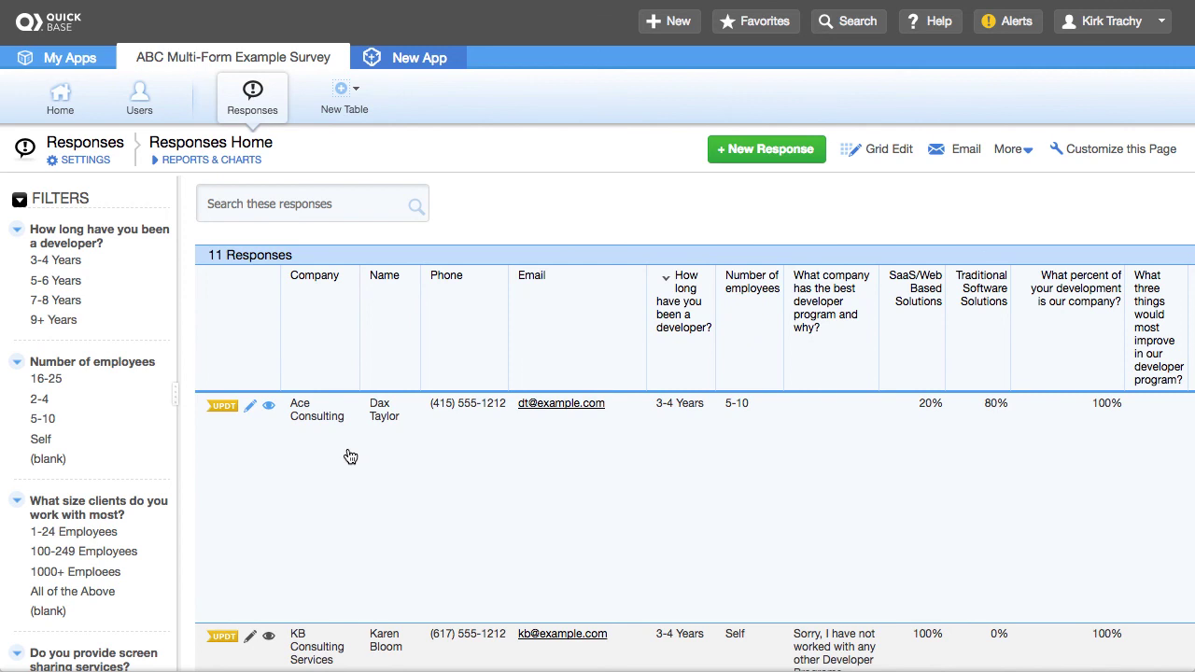
{"action": "left_click", "coordinate": [60, 109]}
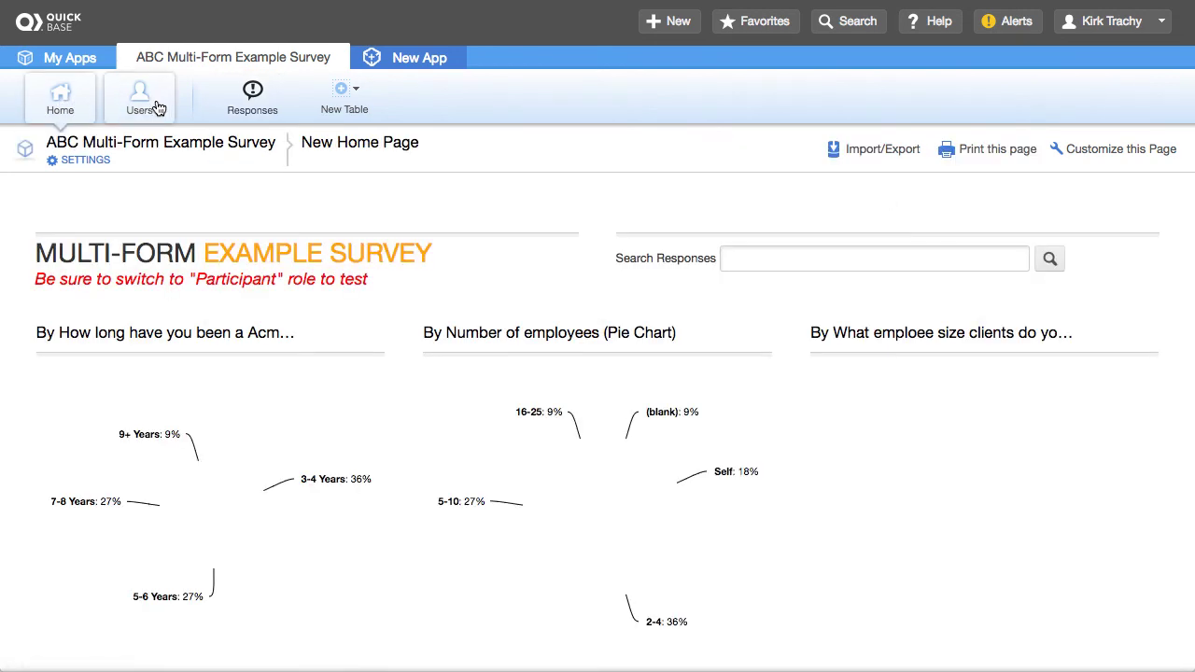
{"action": "left_click", "coordinate": [258, 116]}
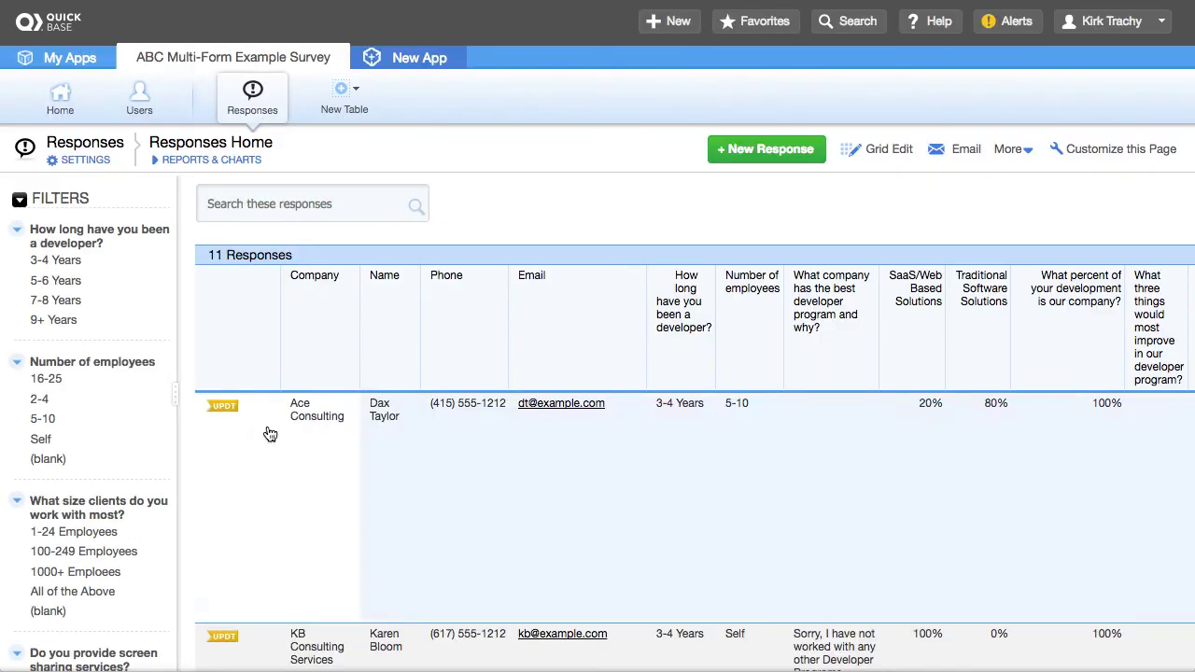
- Open the Ace Consulting response and browse its Profile and Developer Program Feedback pages
{"action": "left_click", "coordinate": [268, 406]}
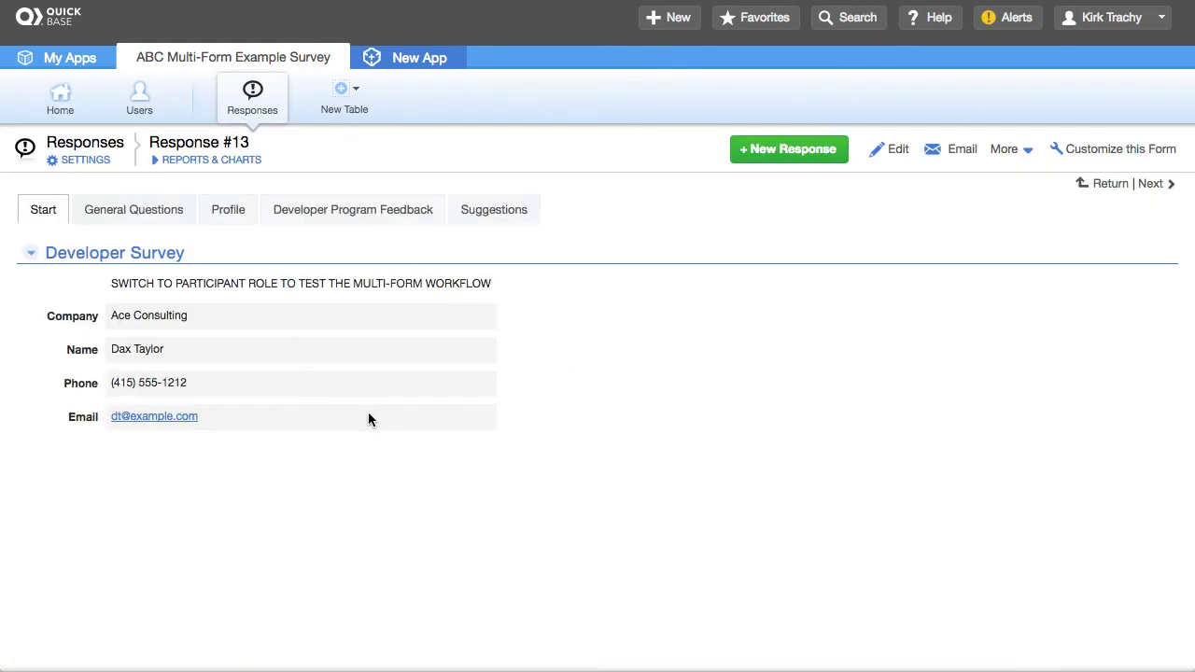
{"action": "left_click", "coordinate": [118, 214]}
{"action": "left_click", "coordinate": [220, 214]}
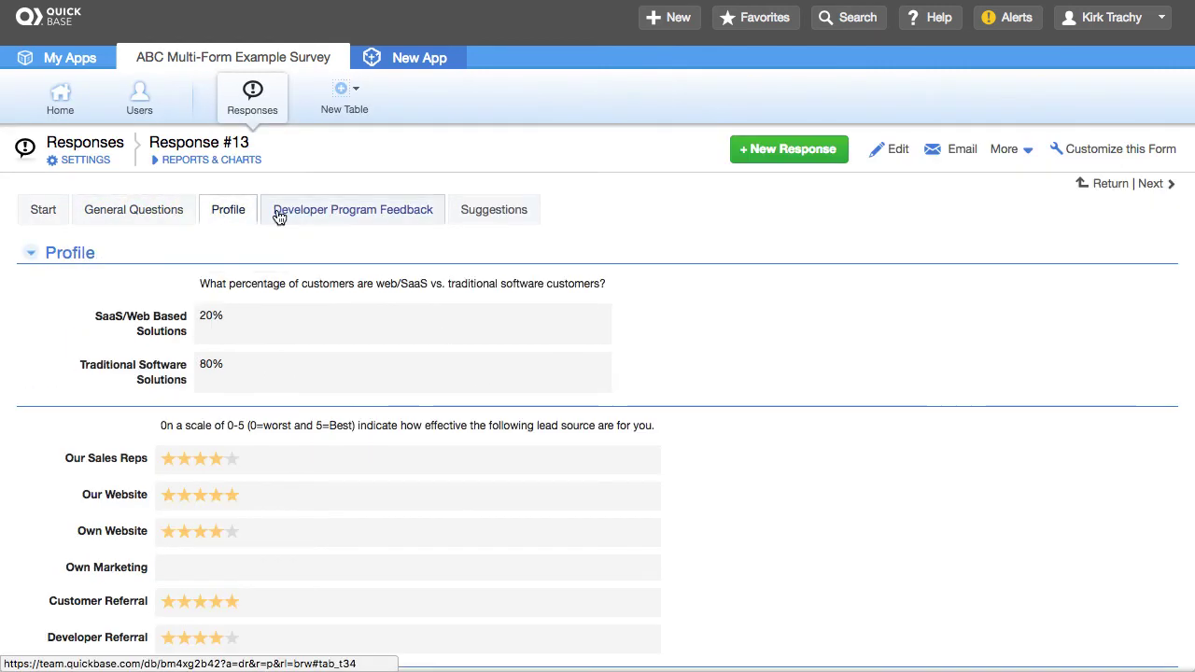